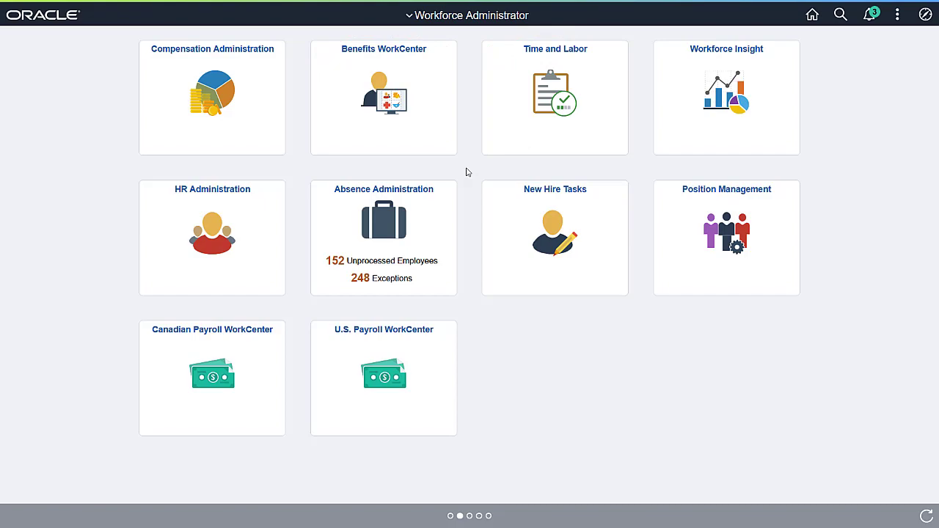
# Step: Open the Benefits WorkCenter, scope it to Business Unit GBIU, and list the No SSN Dependents exceptions
pyautogui.click(447, 142)
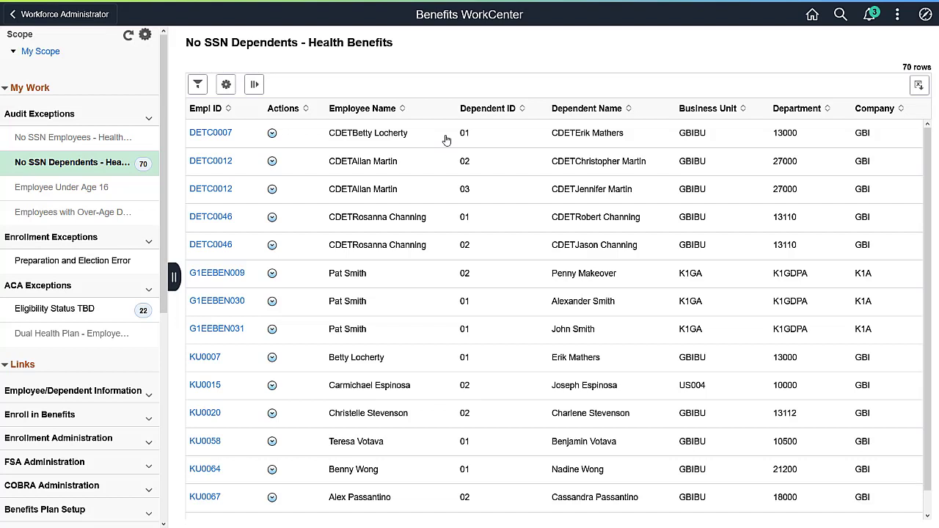
pyautogui.click(30, 52)
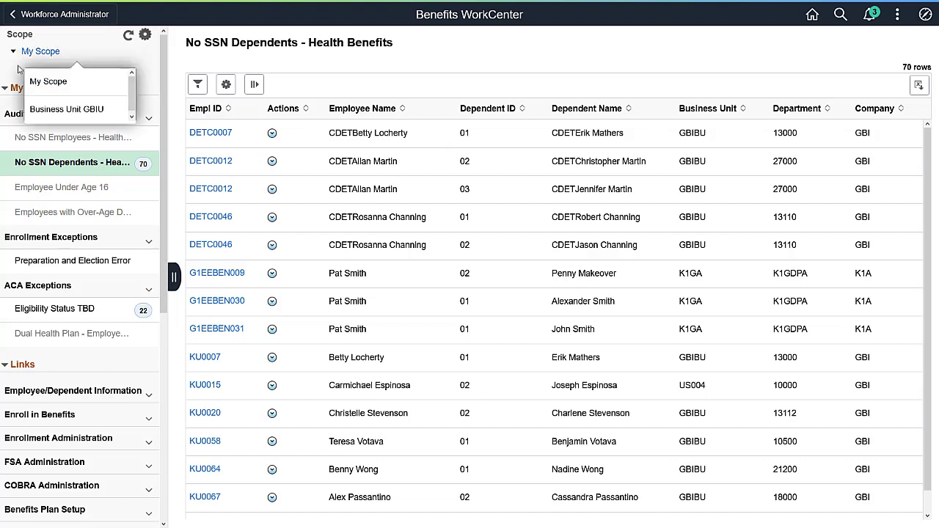
pyautogui.click(40, 111)
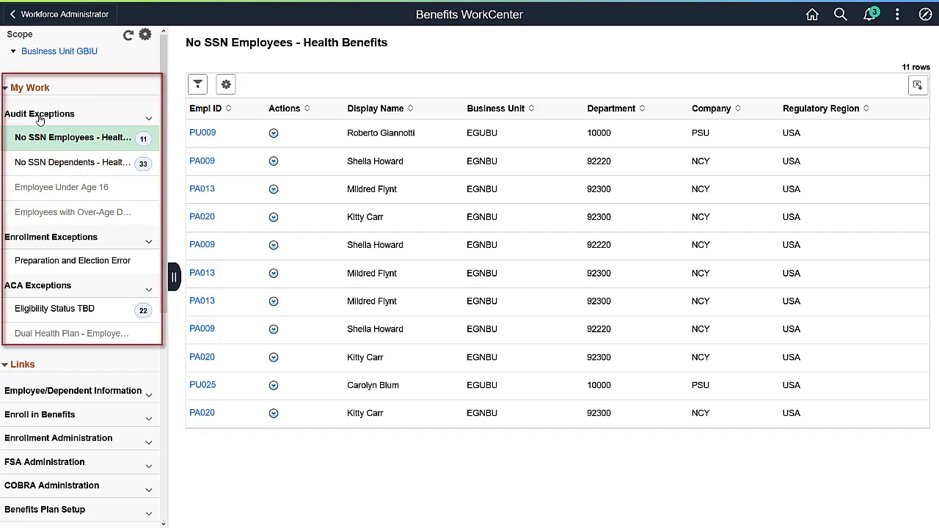
pyautogui.click(73, 172)
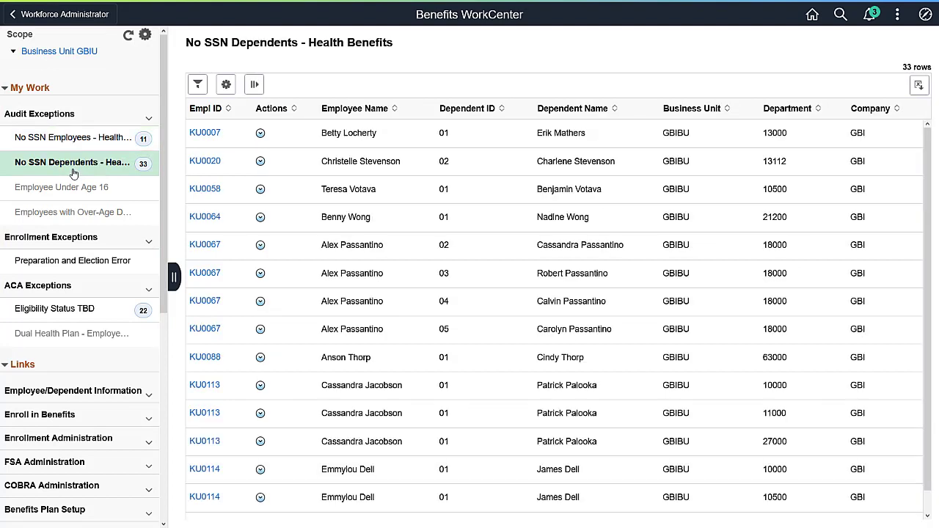
pyautogui.click(206, 360)
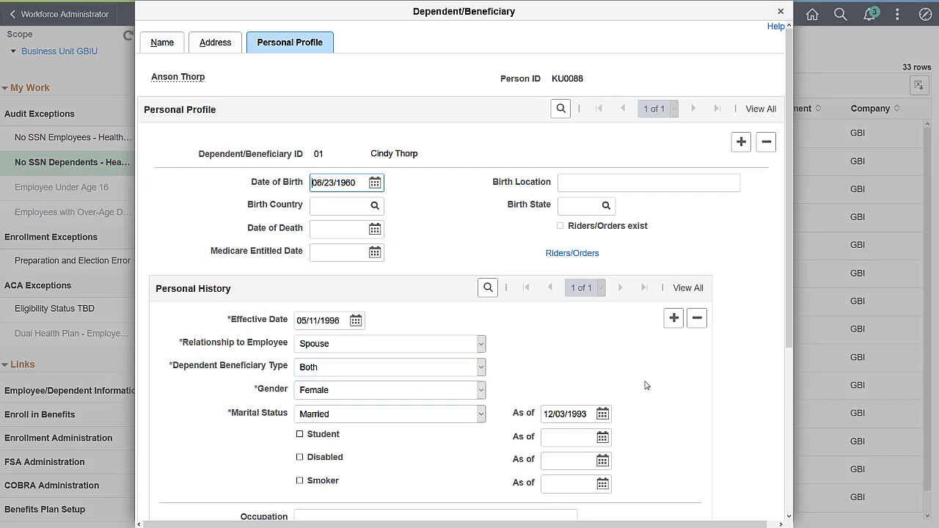
pyautogui.moveTo(786, 333); pyautogui.dragTo(800, 512)
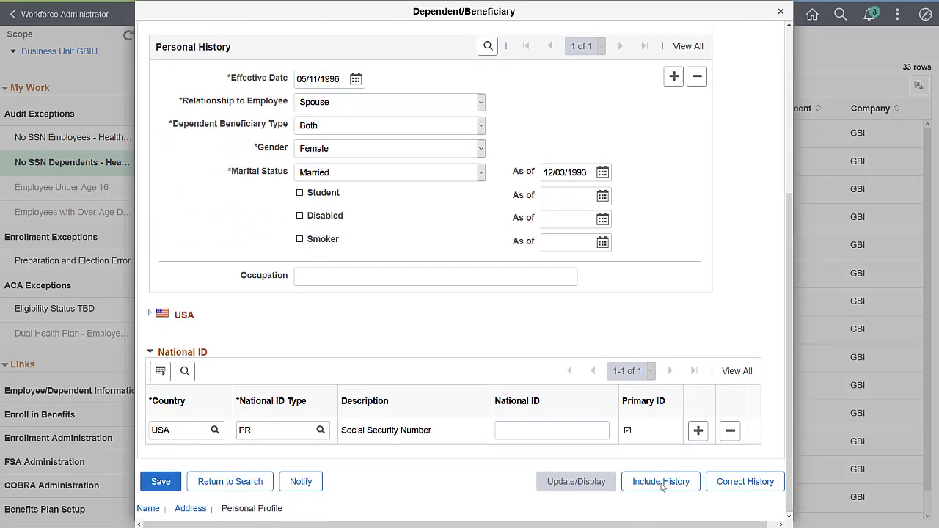
pyautogui.click(553, 432)
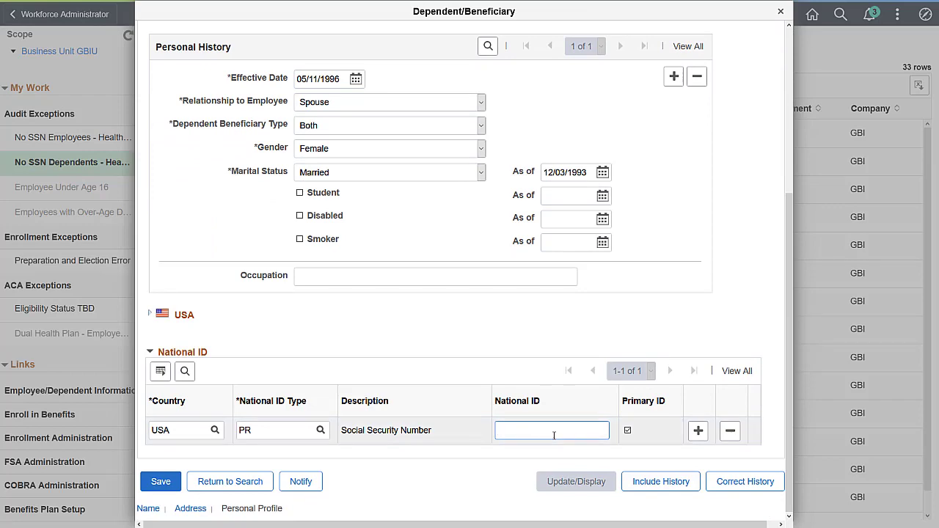
pyautogui.moveTo(789, 388); pyautogui.dragTo(788, 216)
pyautogui.click(781, 11)
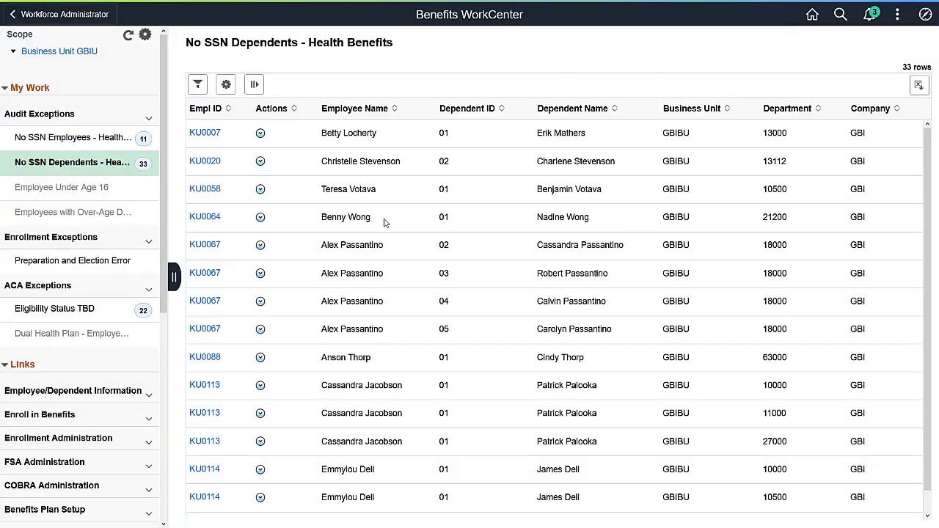
pyautogui.click(261, 217)
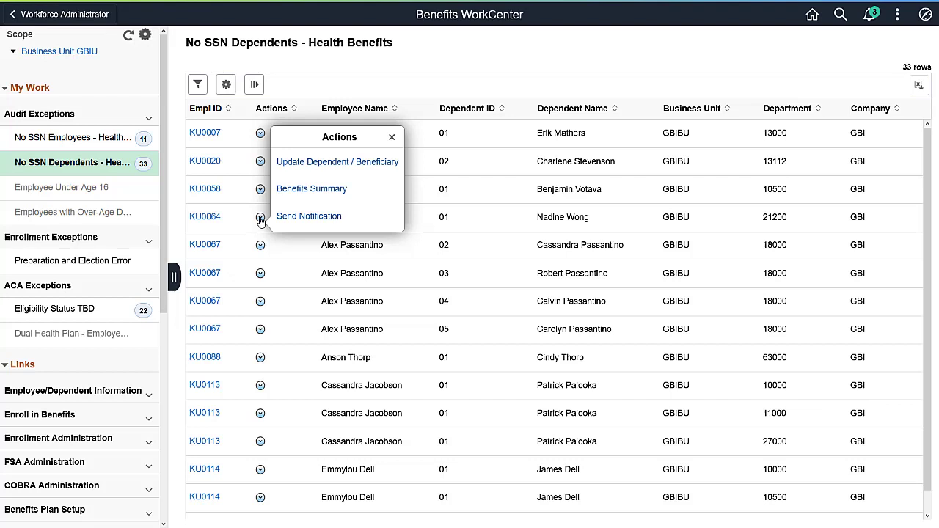
pyautogui.click(392, 138)
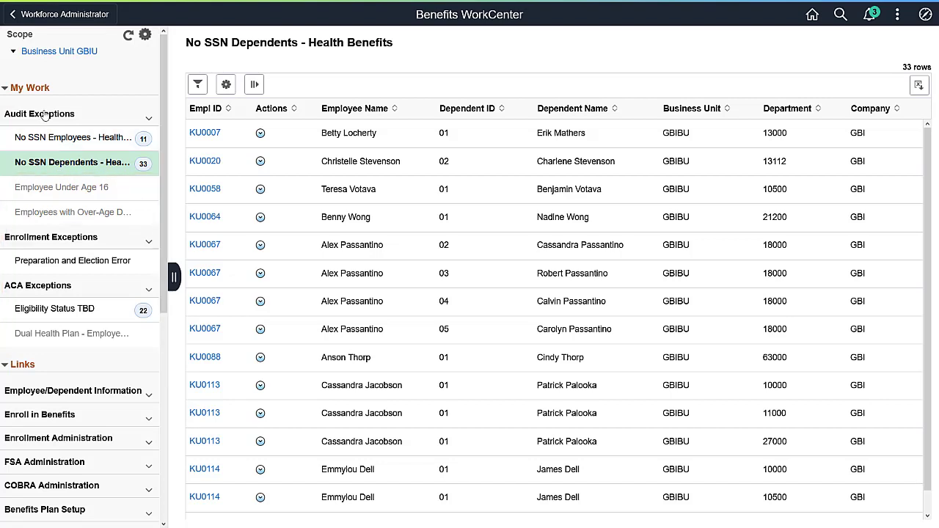
# Step: Collapse the My Work and Links sections and expand the ACA queries
pyautogui.click(5, 89)
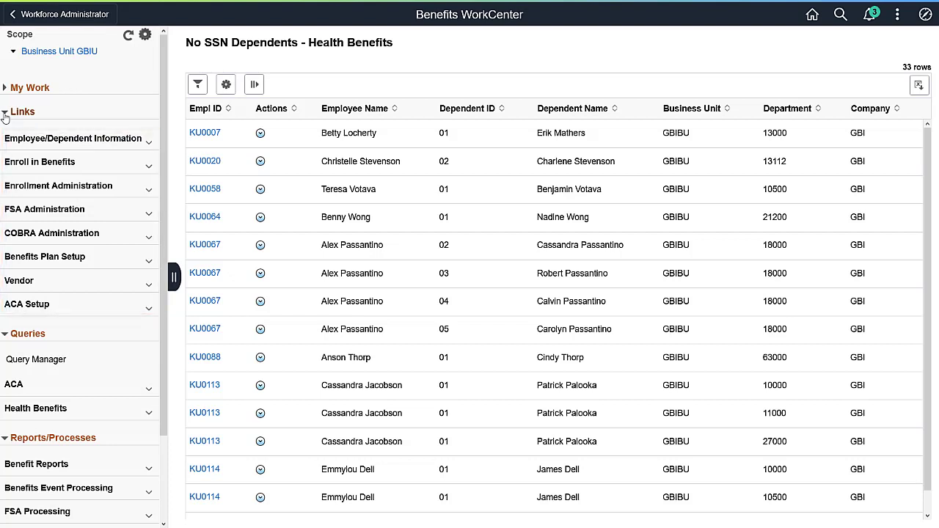
pyautogui.click(5, 112)
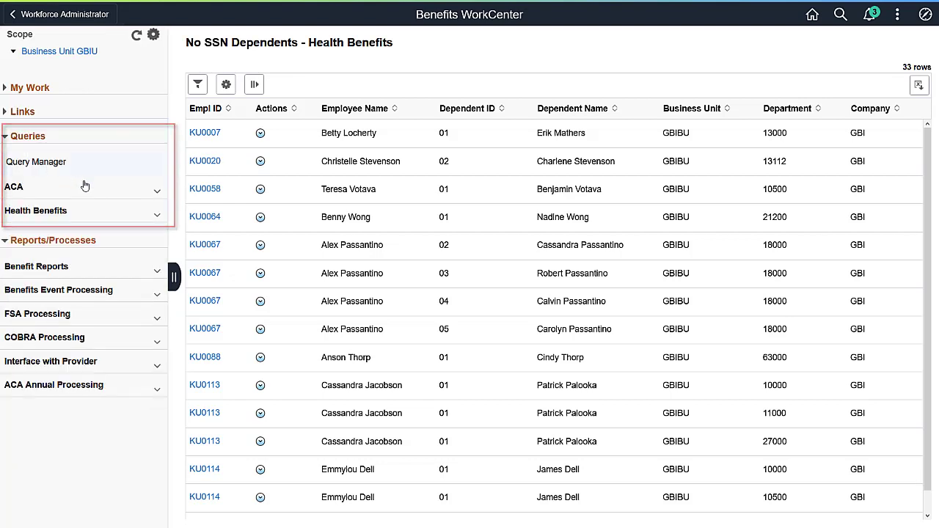
pyautogui.click(157, 192)
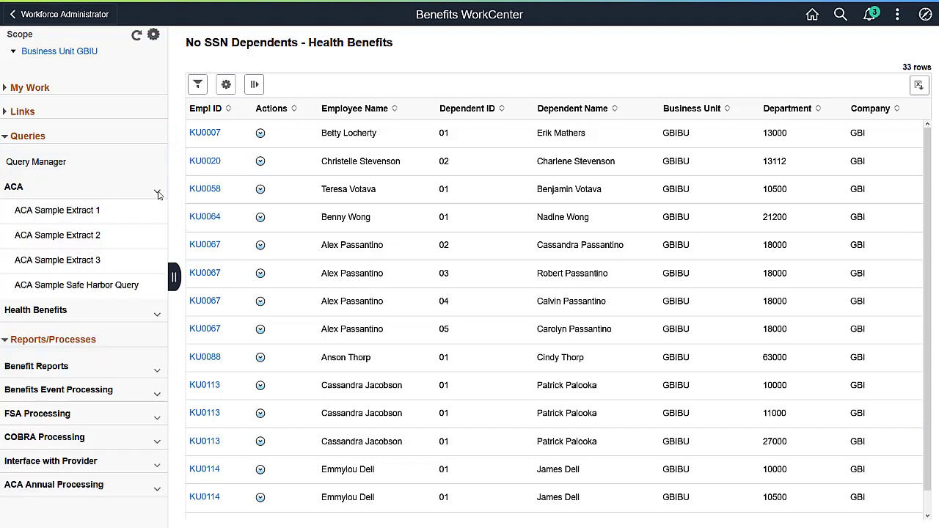
# Step: Run the ACA Sample Extract 1 query with effective date 12/31/2018
pyautogui.click(140, 212)
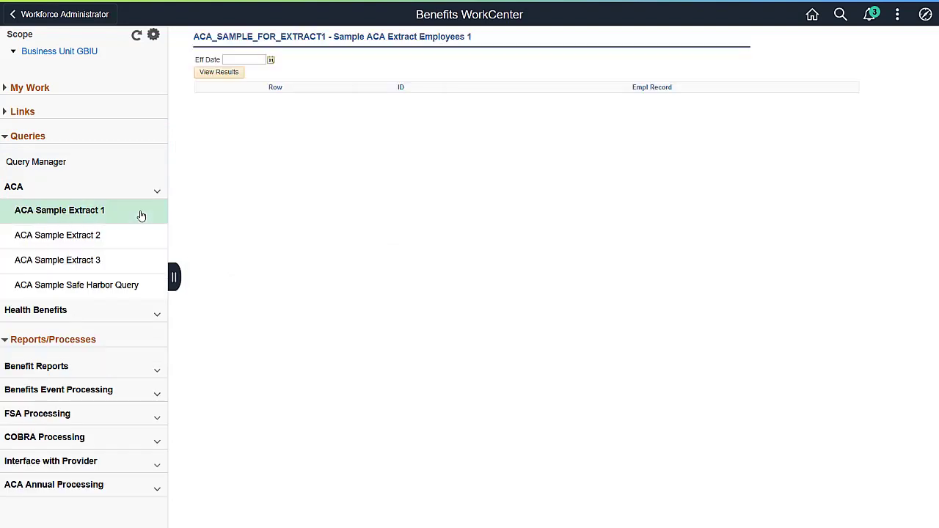
pyautogui.click(248, 63)
pyautogui.write('12/31/2018')
pyautogui.click(240, 77)
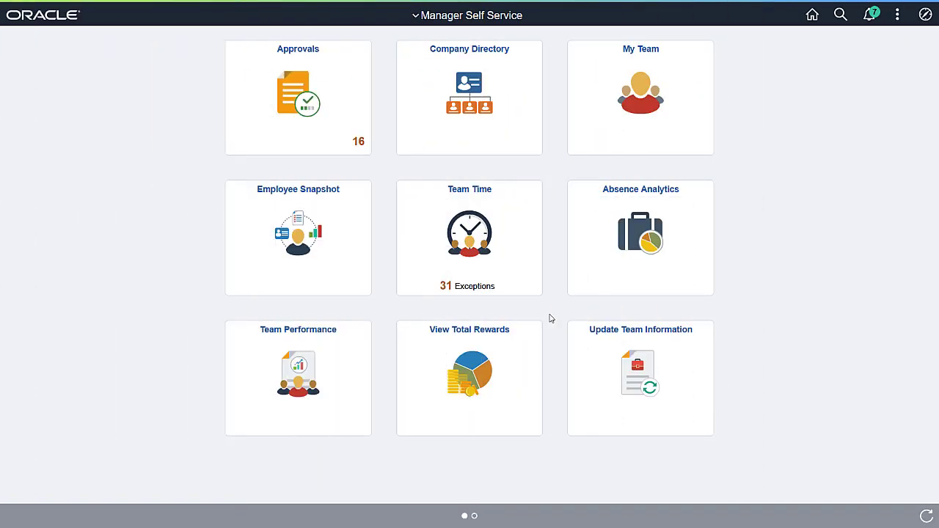
# Step: Open the Time and Labor WorkCenter from Team Time and preview the balance alerts' row and bulk Actions menus
pyautogui.click(522, 291)
pyautogui.click(126, 512)
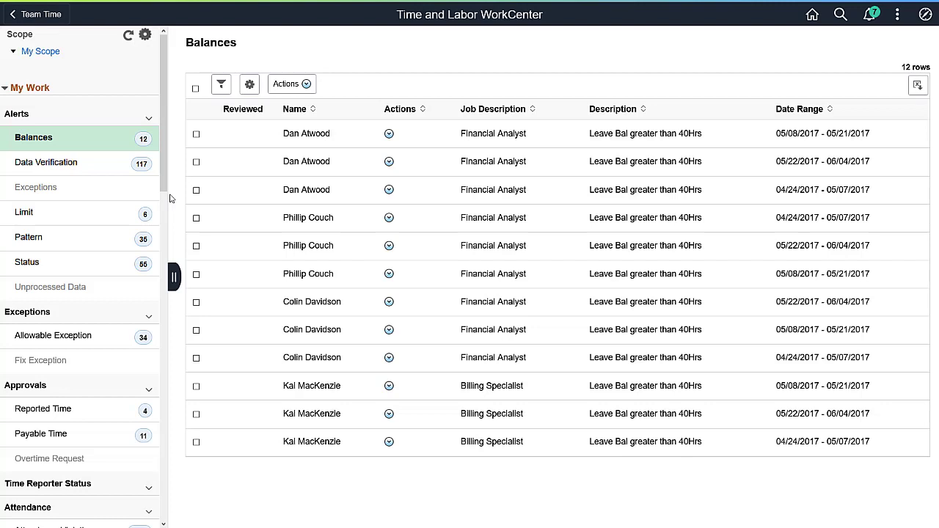
pyautogui.click(389, 136)
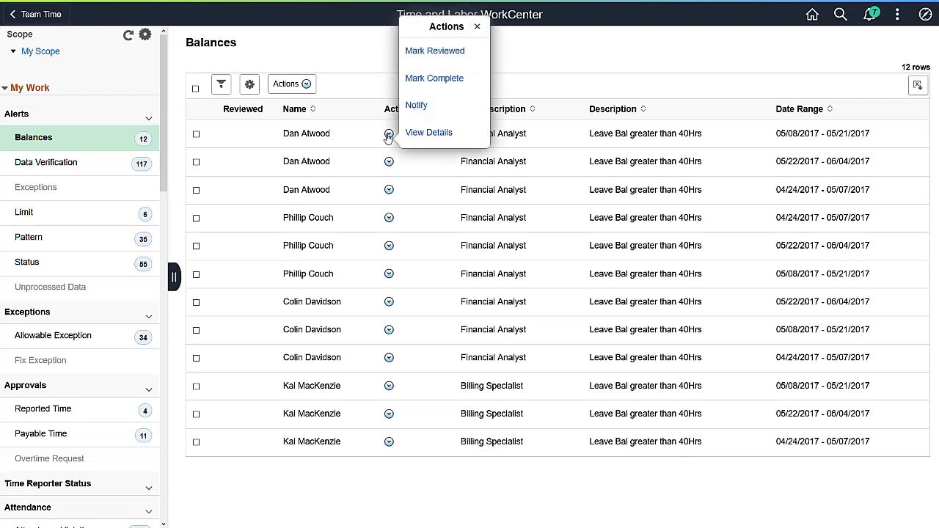
pyautogui.click(477, 28)
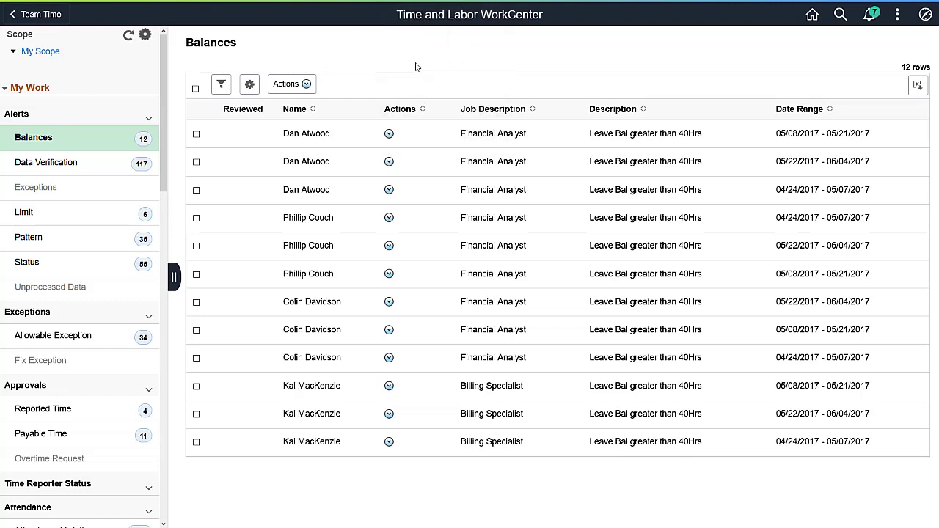
pyautogui.click(307, 85)
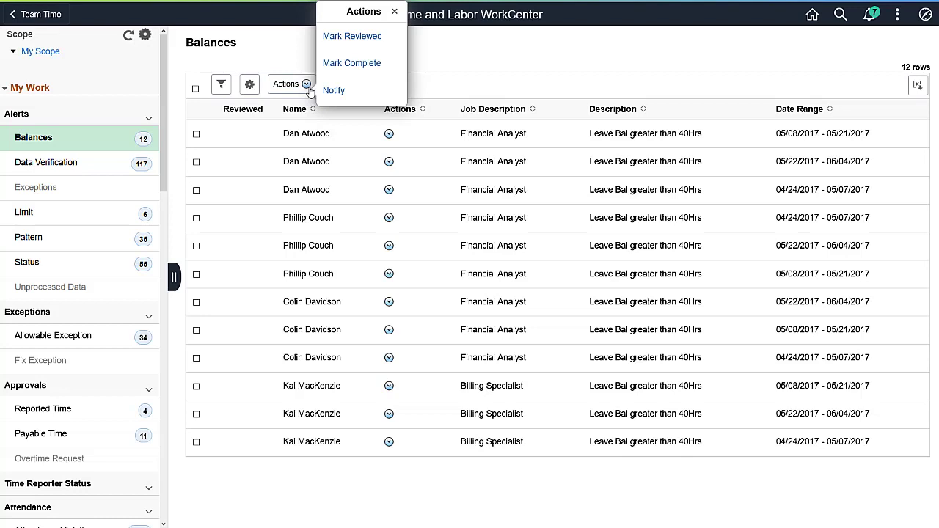
pyautogui.click(395, 12)
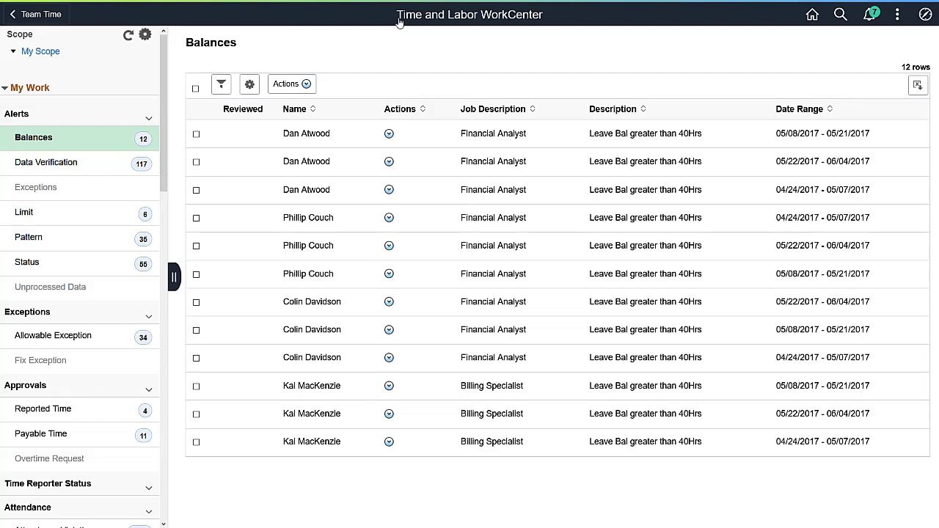
# Step: Show the Allowable Exception items and preview the first exception's actions
pyautogui.click(121, 345)
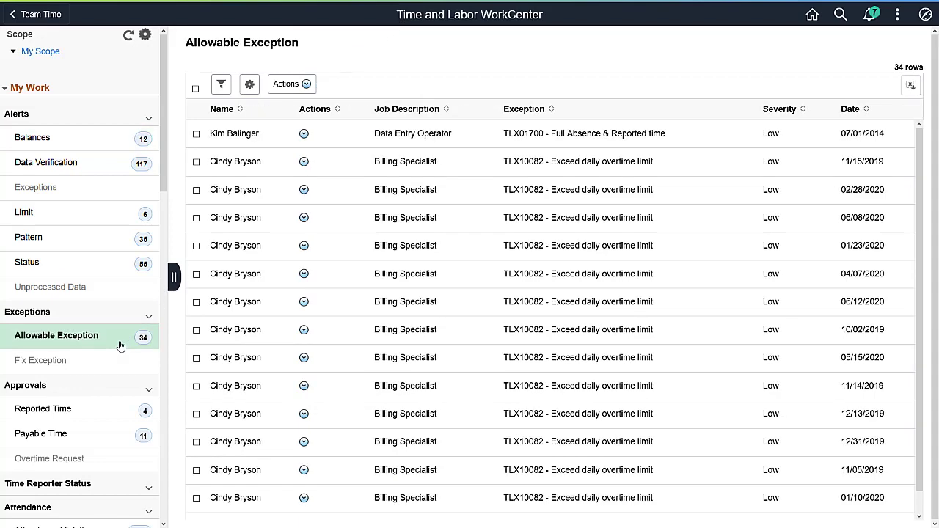
pyautogui.click(304, 135)
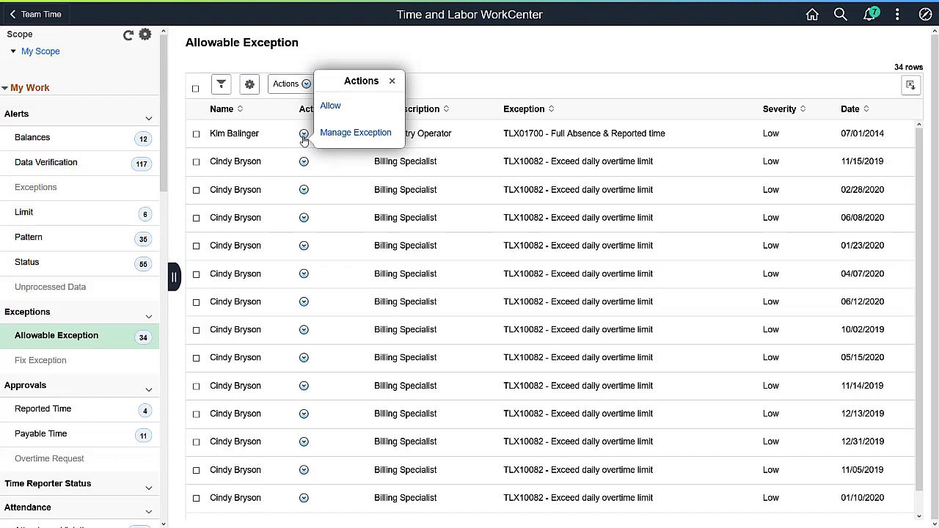
pyautogui.click(392, 81)
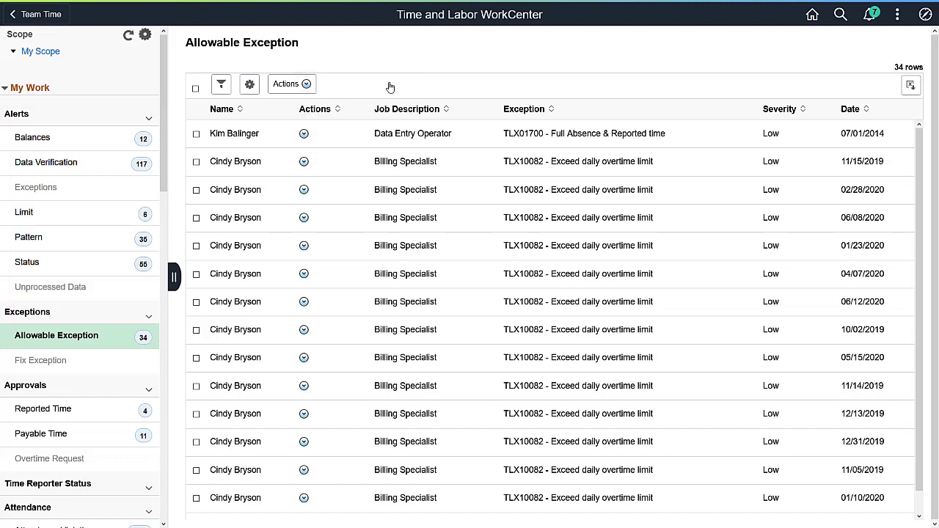
# Step: Open the first pending reported-time approval, then expand the Time Reporter Status group
pyautogui.click(128, 415)
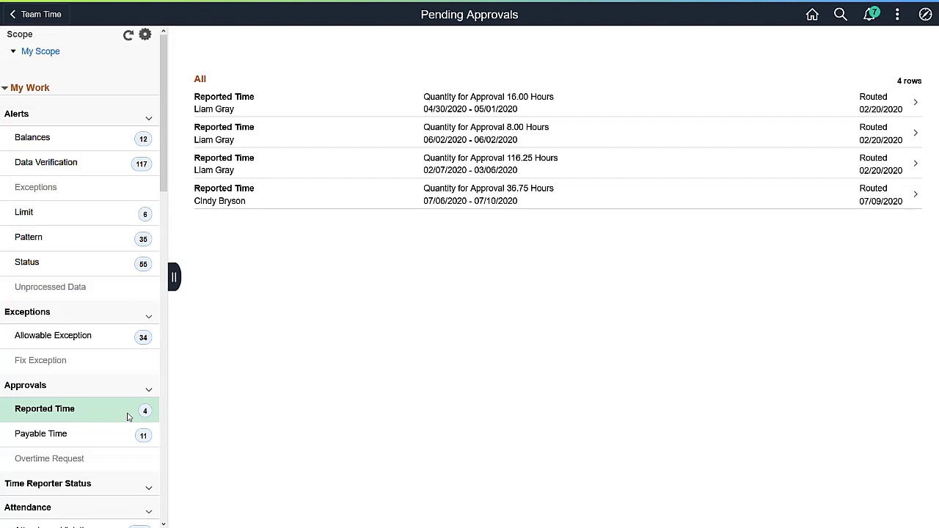
pyautogui.click(342, 113)
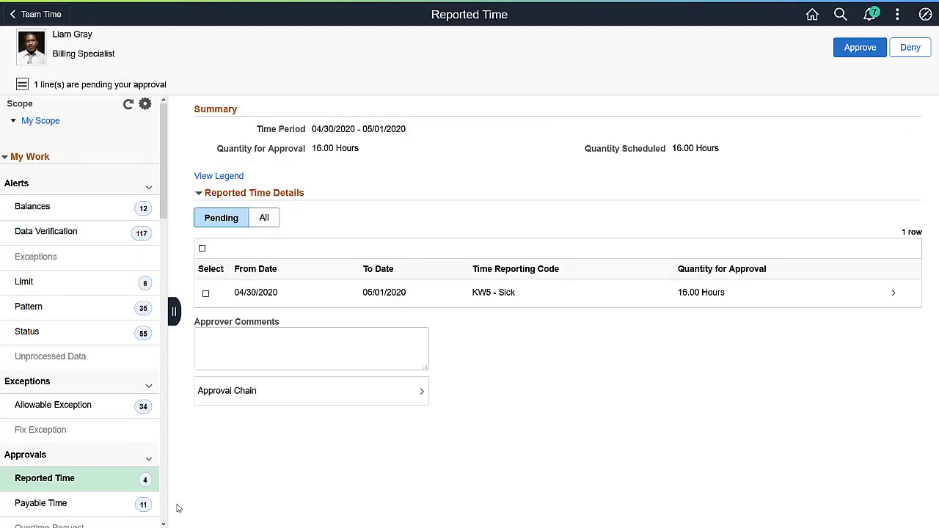
pyautogui.scroll(-3, 165, 526)
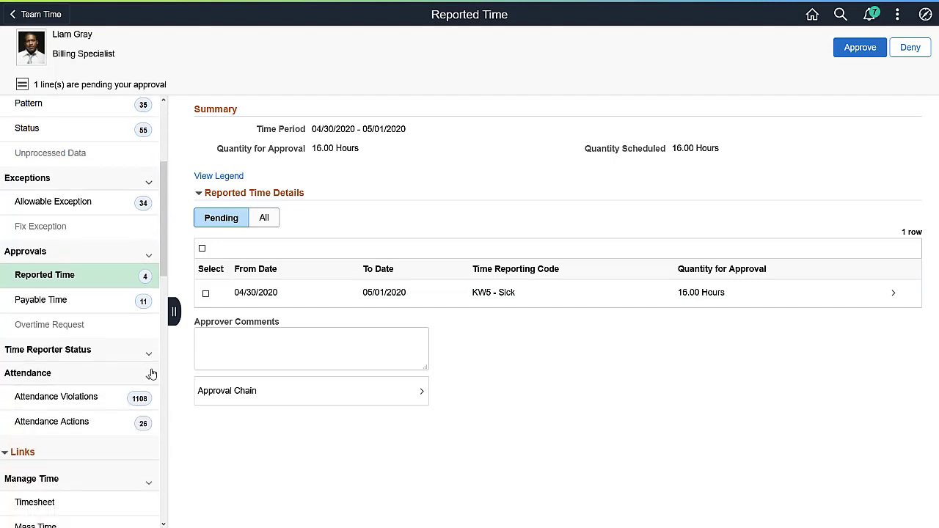
pyautogui.click(149, 353)
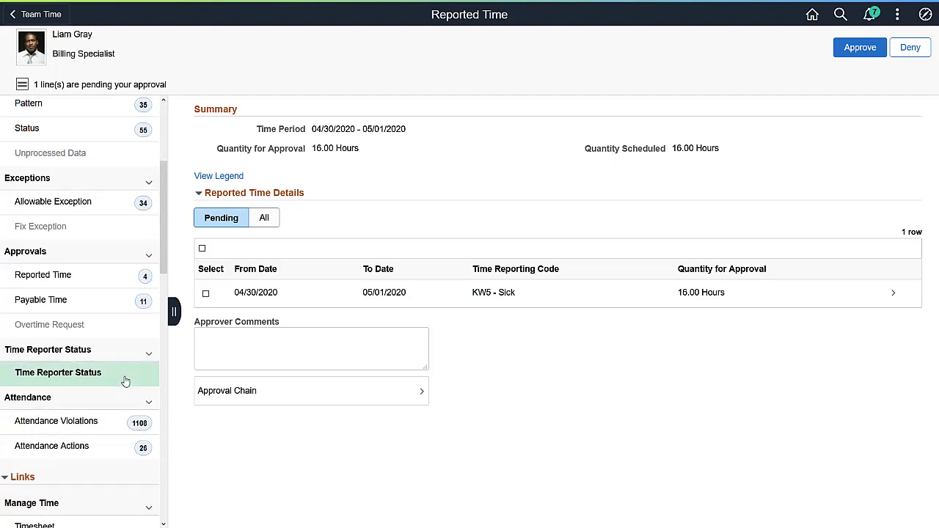
# Step: Open Time Reporter Status and sort by Time Administration Status in both directions
pyautogui.click(129, 376)
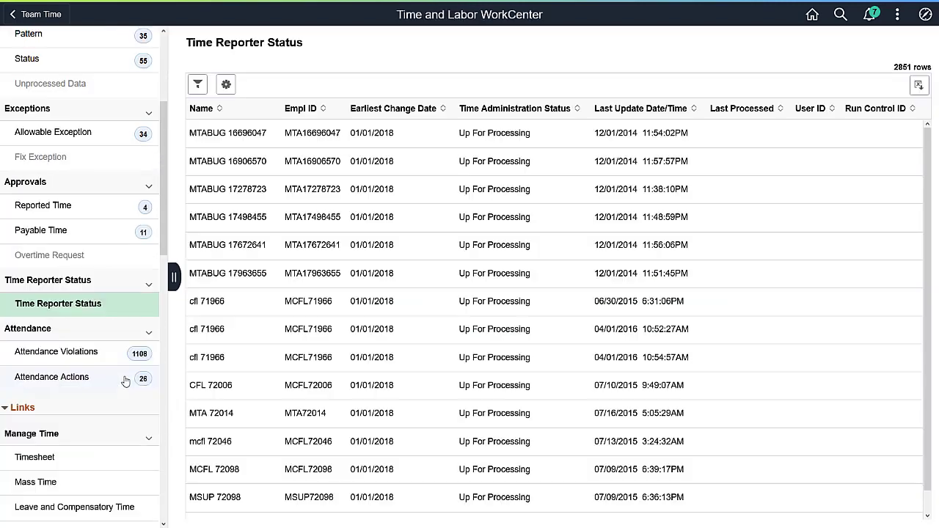
pyautogui.click(522, 116)
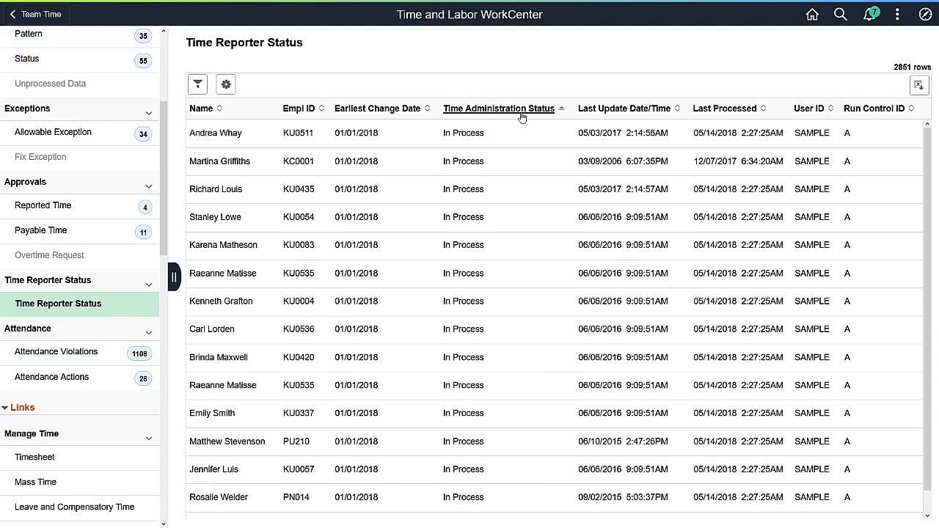
pyautogui.click(521, 116)
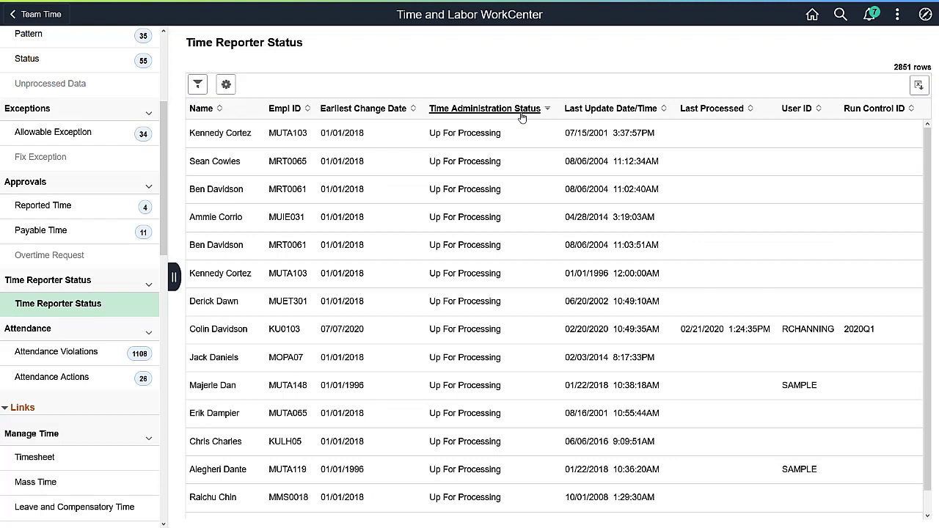
# Step: Review the Attendance Violations and Attendance Actions lists, checking one row's available actions
pyautogui.click(121, 363)
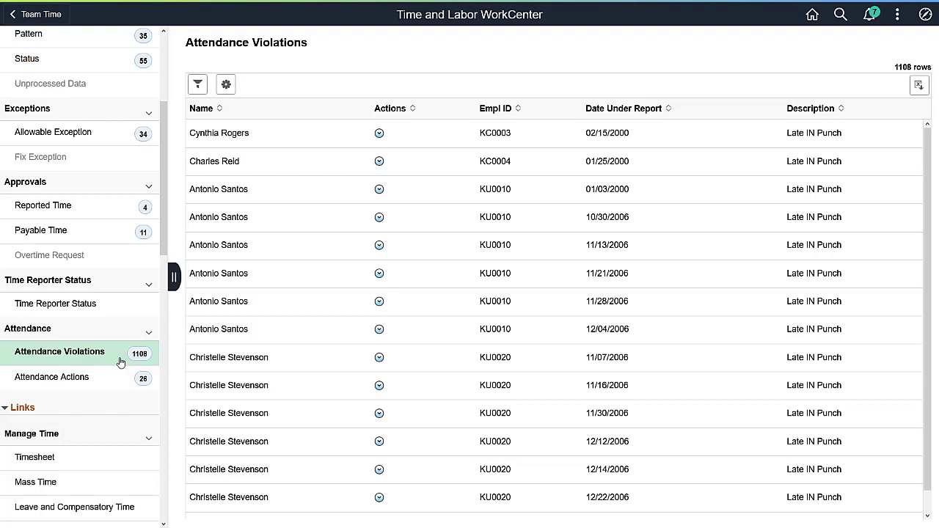
pyautogui.click(120, 380)
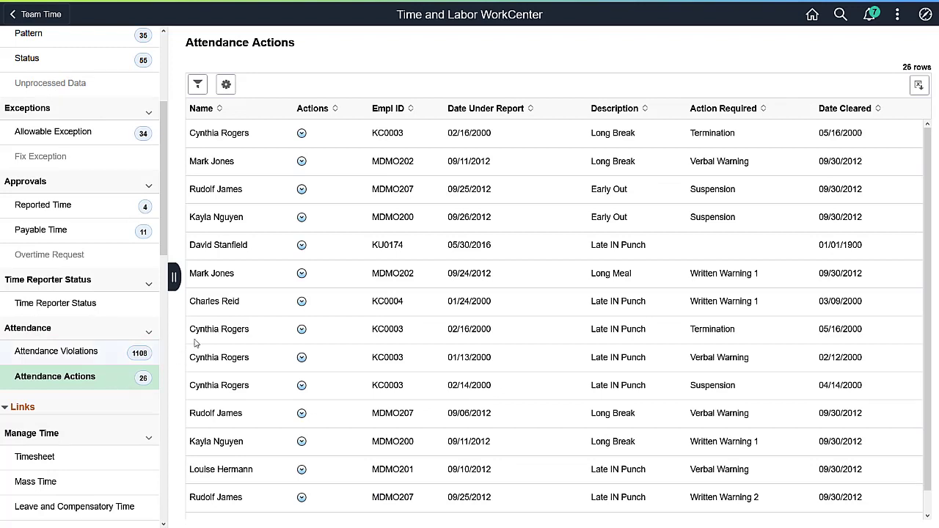
pyautogui.click(302, 273)
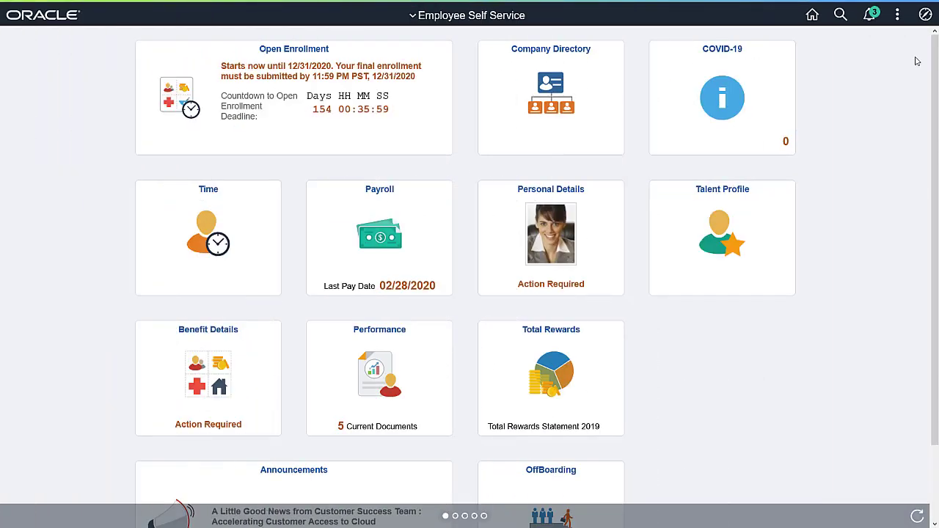
# Step: Navigate the NavBar Navigator to Enterprise Components > WorkCenter/Dashboards
pyautogui.click(925, 15)
pyautogui.click(909, 209)
pyautogui.scroll(-1, 843, 426)
pyautogui.scroll(-5, 888, 372)
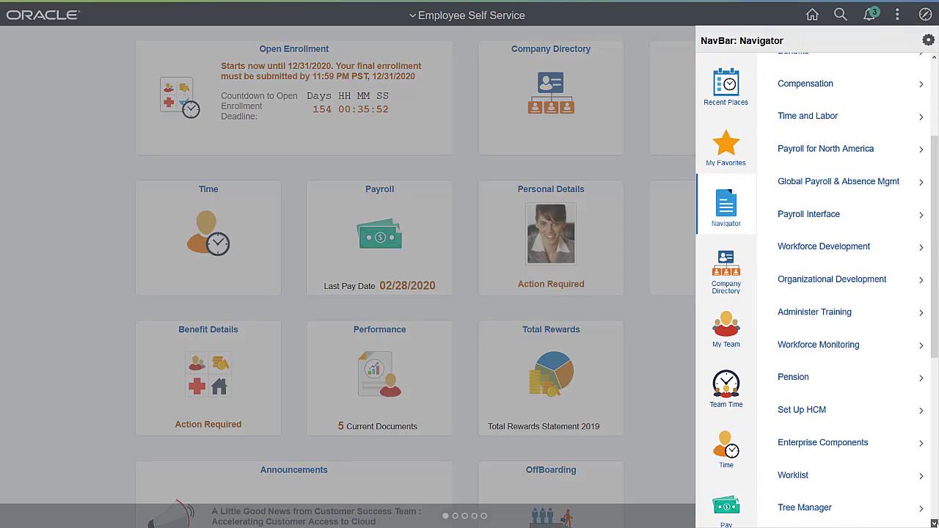
pyautogui.click(888, 357)
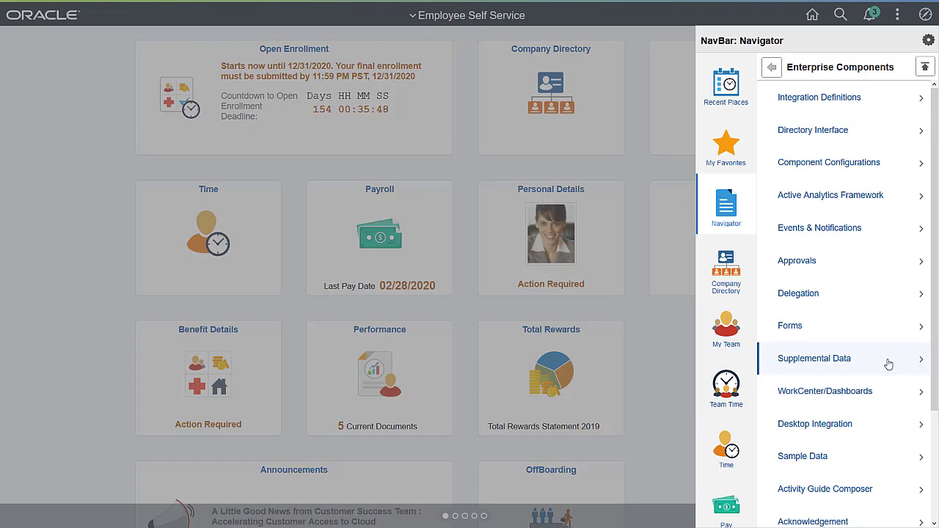
pyautogui.click(883, 402)
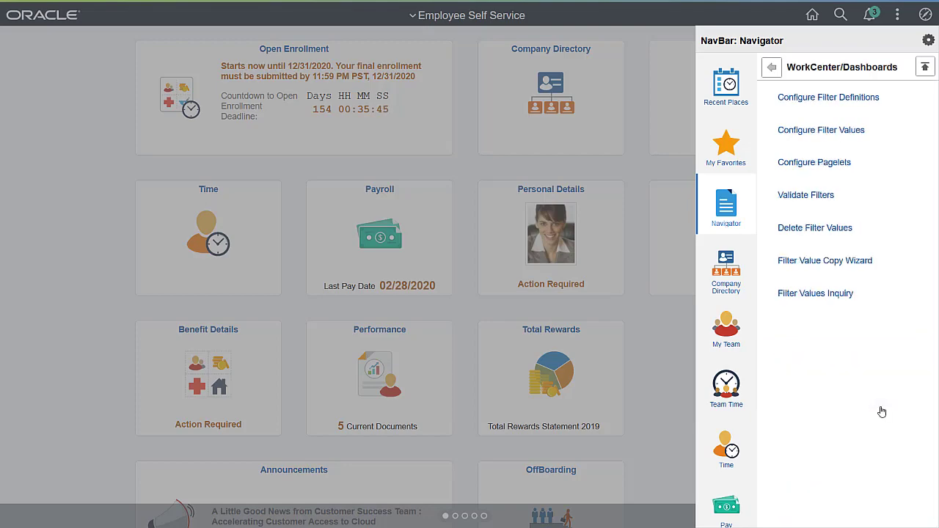
# Step: Find configuration ID TLWC_FL in Configure Pagelets and review its WorkCenter/Dashboard settings
pyautogui.click(879, 176)
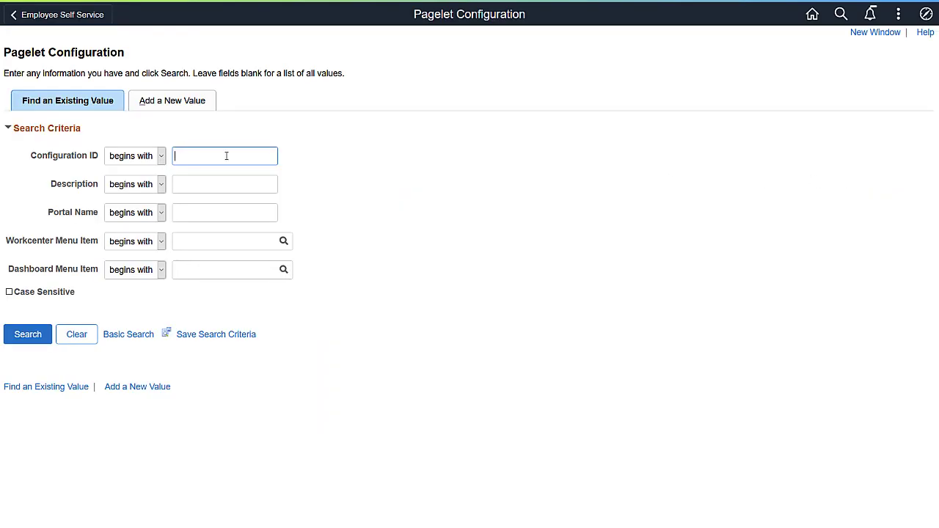
pyautogui.write('TLWC_FL')
pyautogui.click(36, 335)
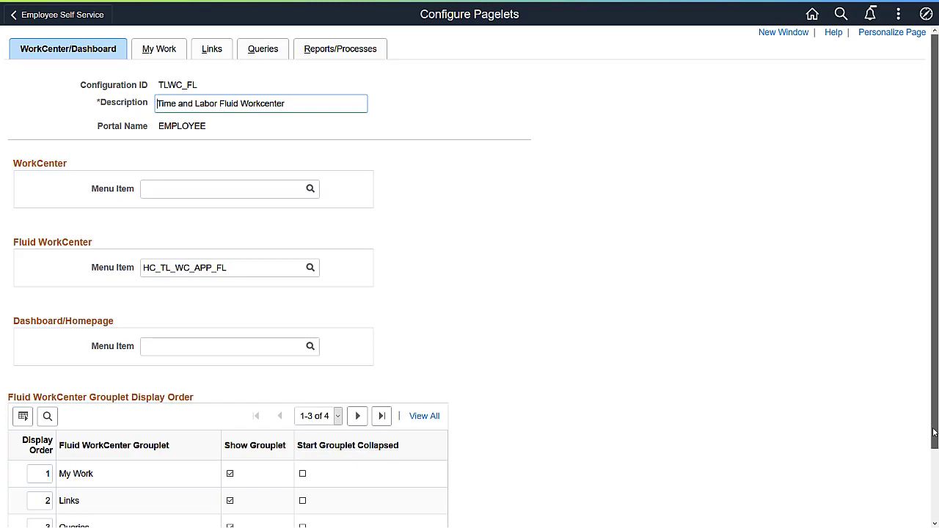
pyautogui.moveTo(932, 434); pyautogui.dragTo(933, 509)
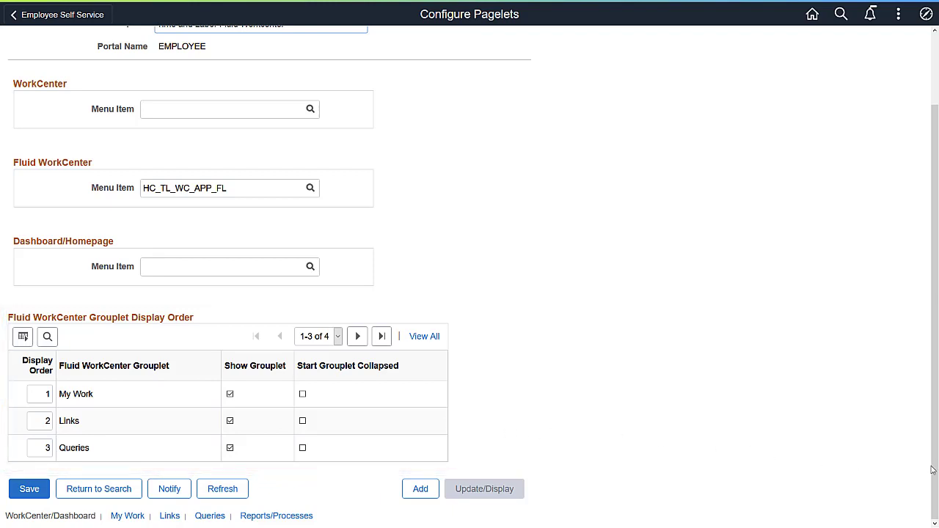
pyautogui.scroll(2, 933, 470)
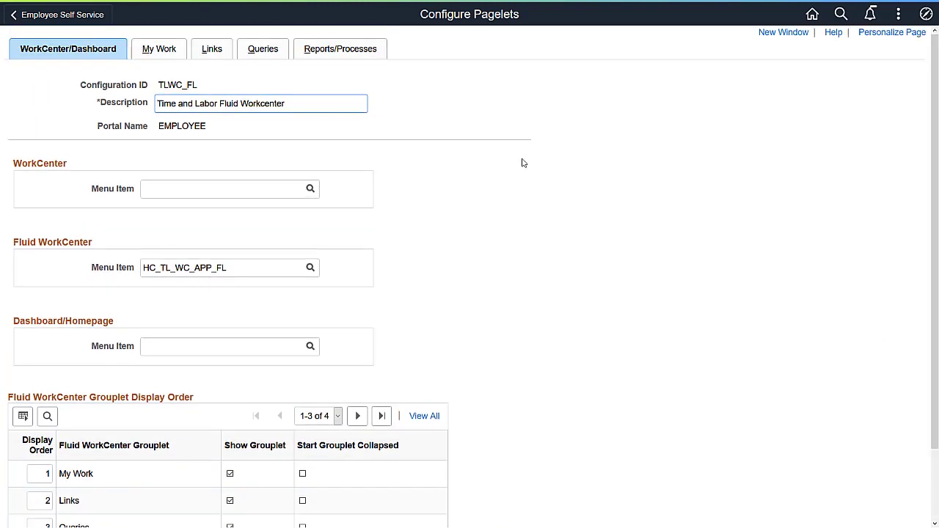
# Step: Review the TLWC_FL My Work pagelet settings, then its Links settings
pyautogui.click(168, 57)
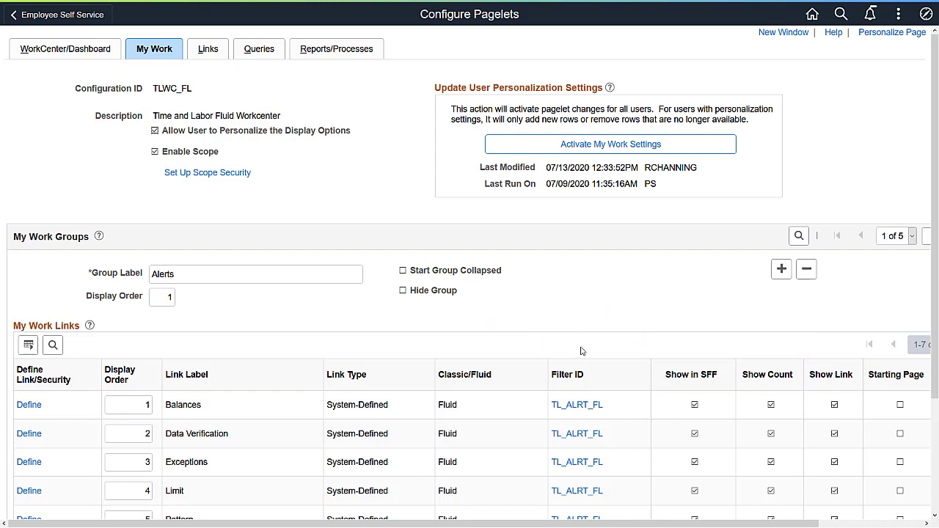
pyautogui.click(208, 50)
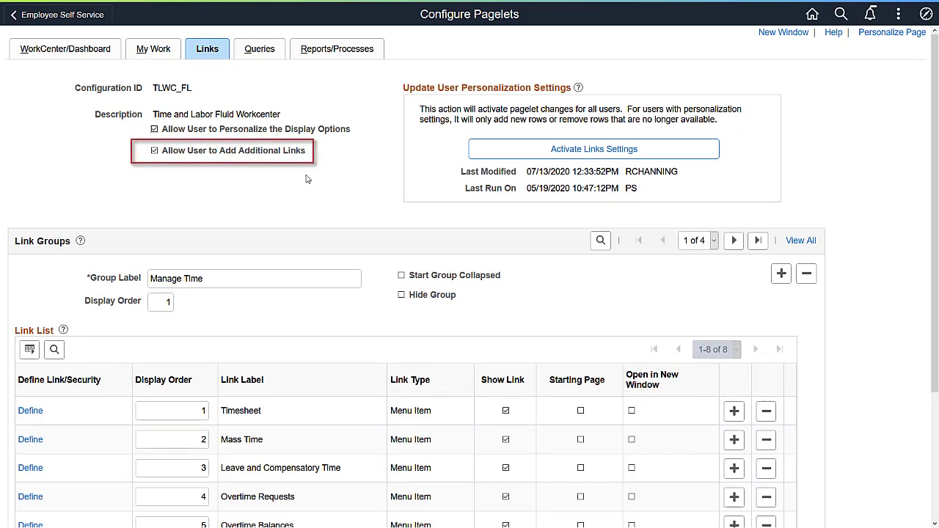
# Step: Check the ACA_FULL_PART_TIME query link's access security, then view the Reports/Processes pagelet settings
pyautogui.click(268, 57)
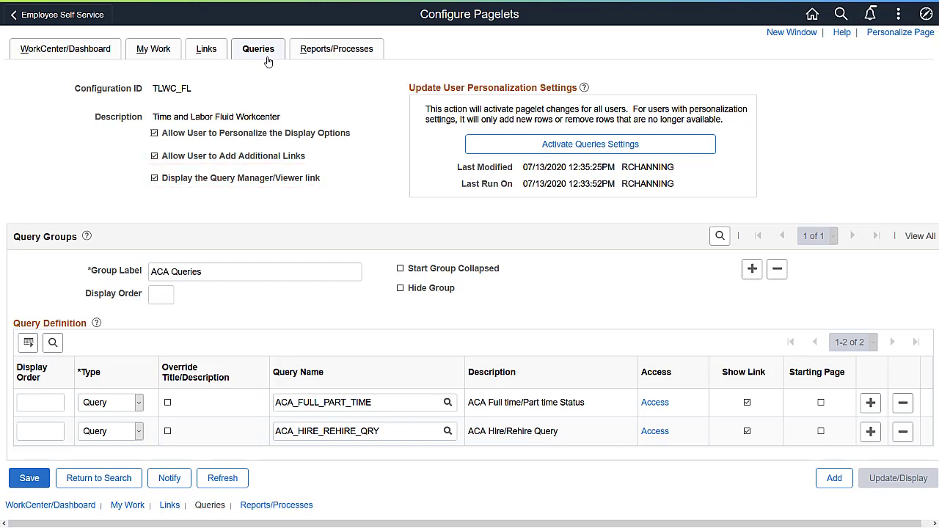
pyautogui.click(267, 57)
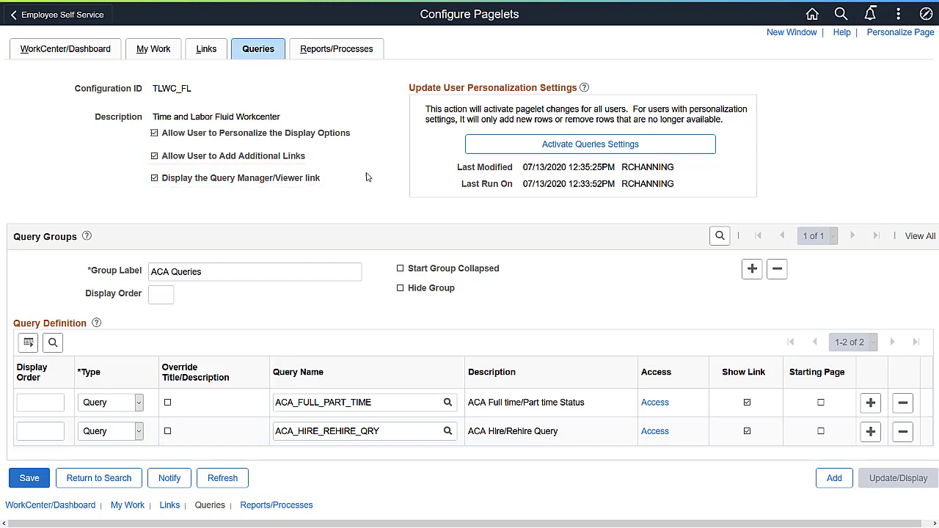
pyautogui.click(655, 403)
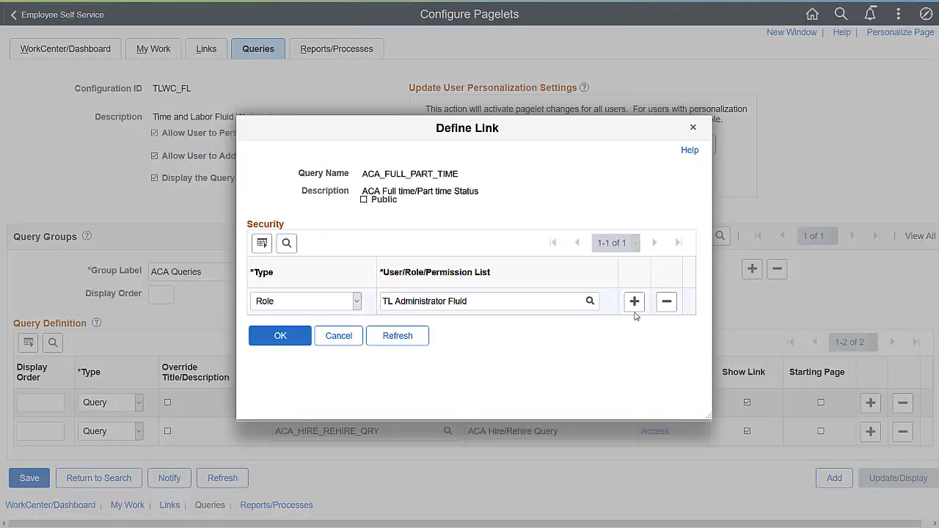
pyautogui.click(338, 336)
pyautogui.click(363, 53)
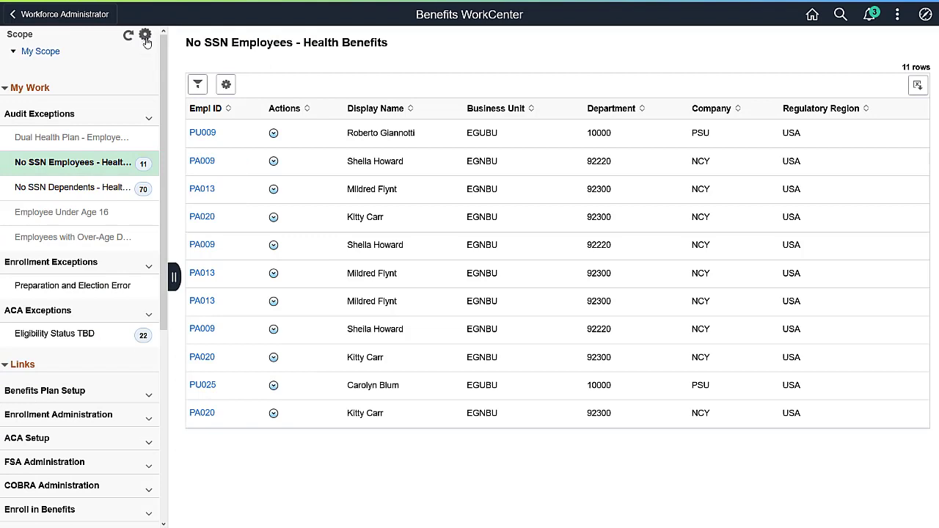
# Step: Personalize My Work, moving the Employee Under Age 16 link into another group
pyautogui.click(145, 35)
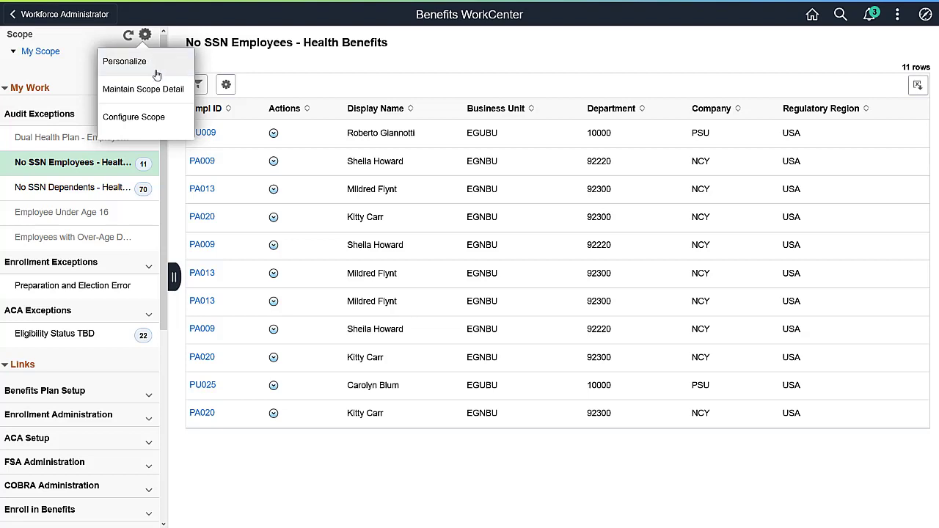
pyautogui.click(152, 65)
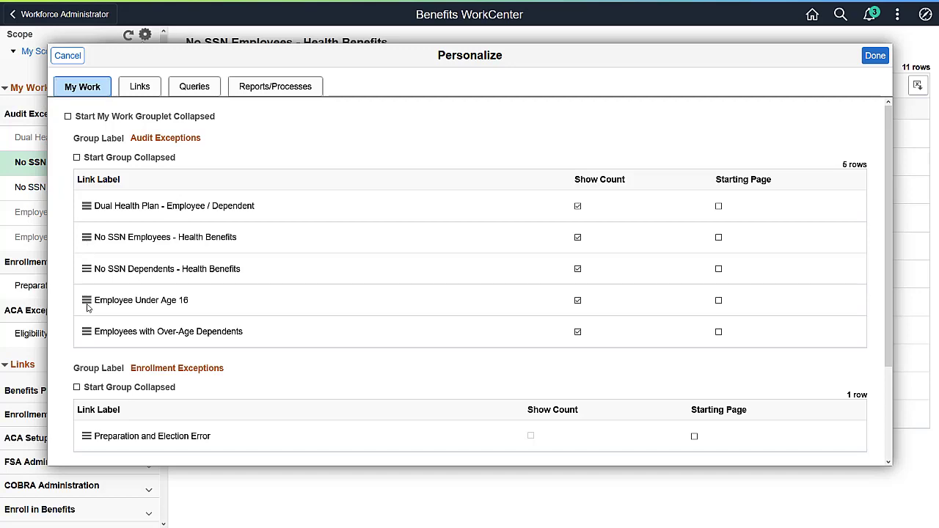
pyautogui.moveTo(87, 307); pyautogui.dragTo(84, 438)
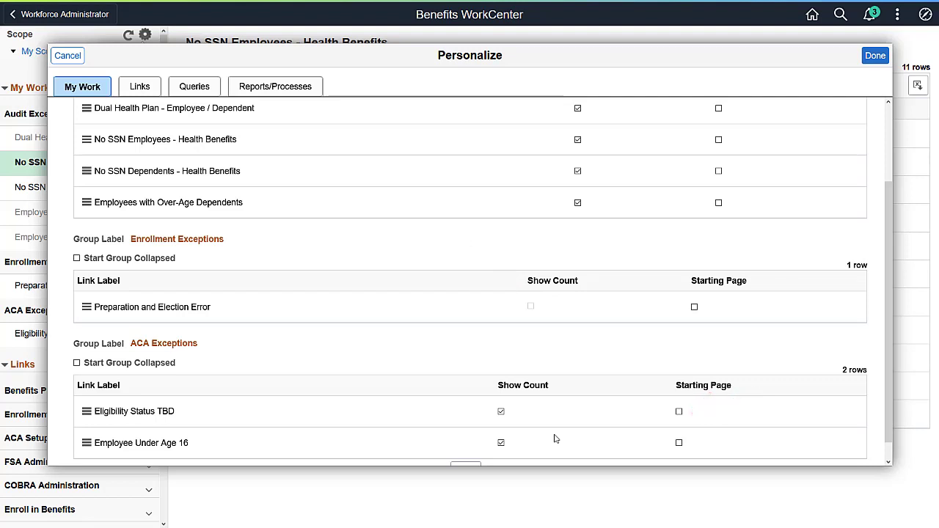
pyautogui.scroll(3, 882, 430)
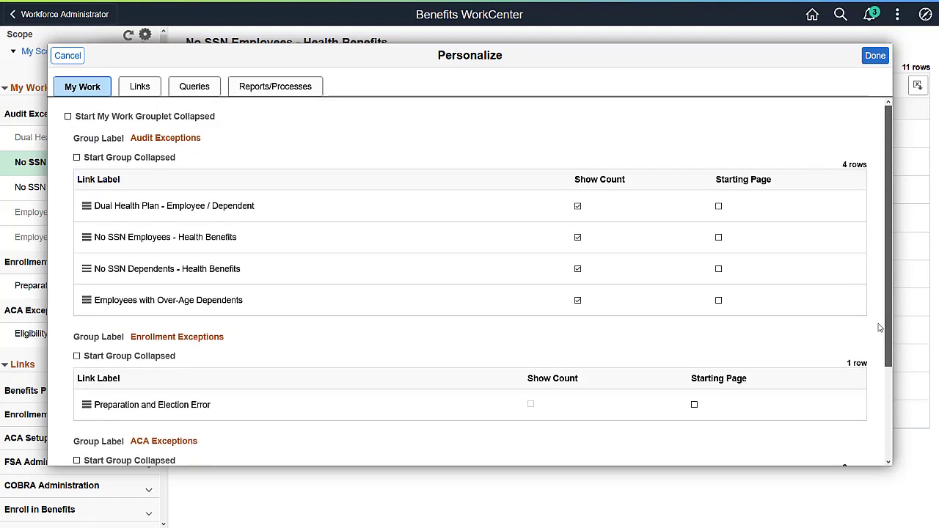
# Step: Add a new link group labelled Vendor in the Links personalization
pyautogui.click(141, 90)
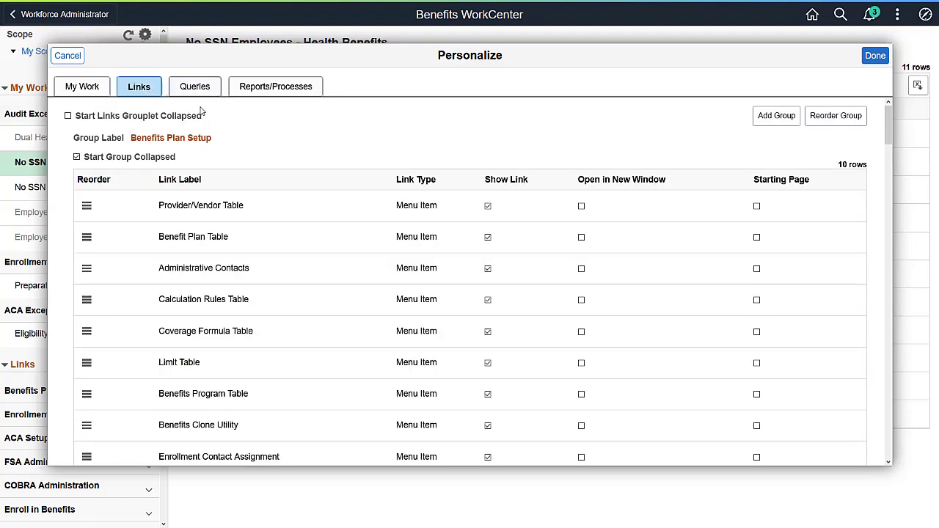
pyautogui.click(763, 122)
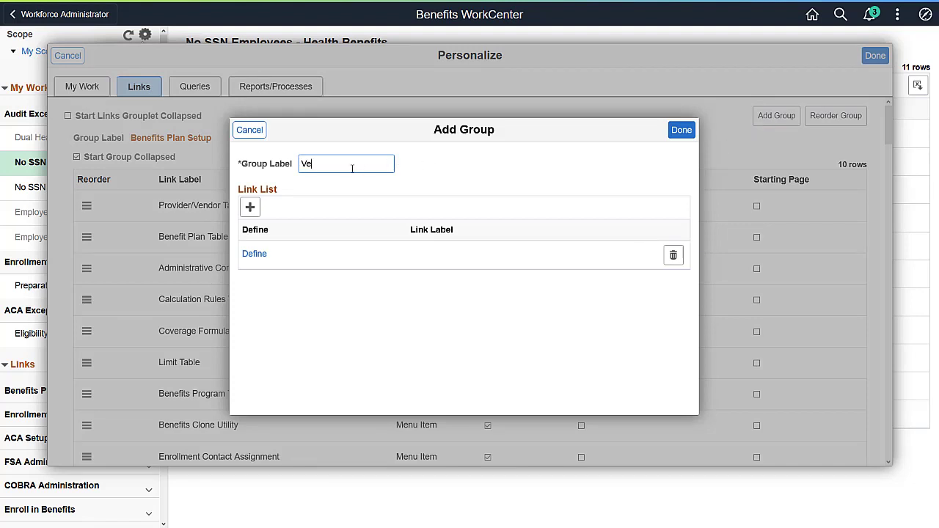
pyautogui.write('ndor')
pyautogui.click(269, 254)
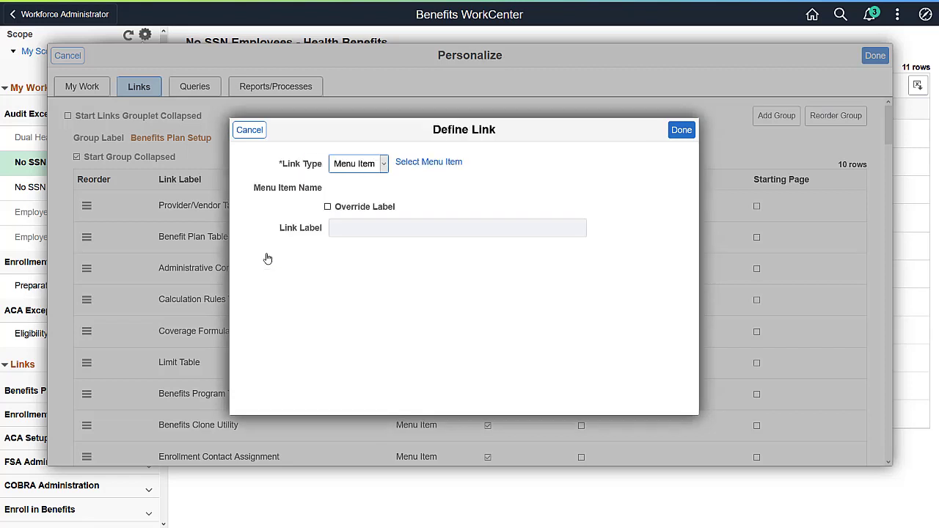
pyautogui.click(383, 164)
pyautogui.click(341, 195)
pyautogui.click(350, 211)
pyautogui.write('https://')
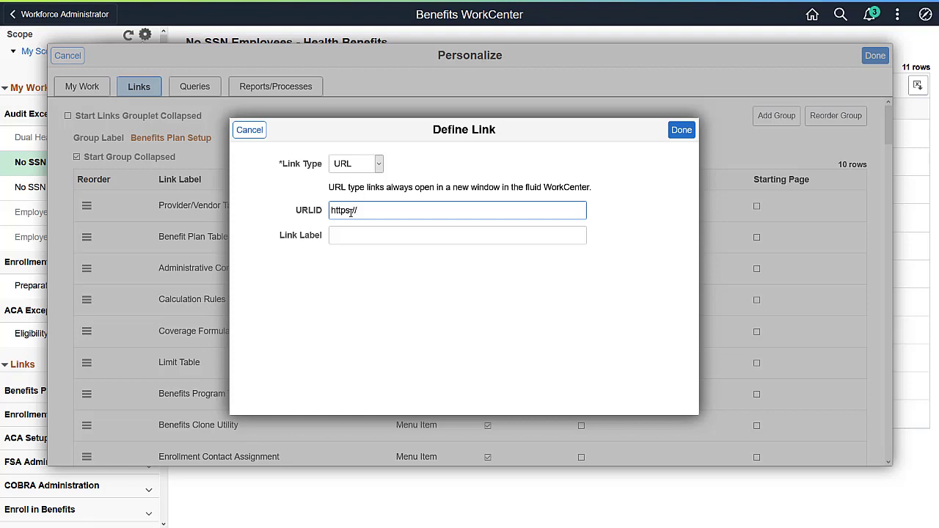
pyautogui.write('www.fidelity.com')
pyautogui.click(336, 234)
pyautogui.write('Fidelity')
pyautogui.click(679, 132)
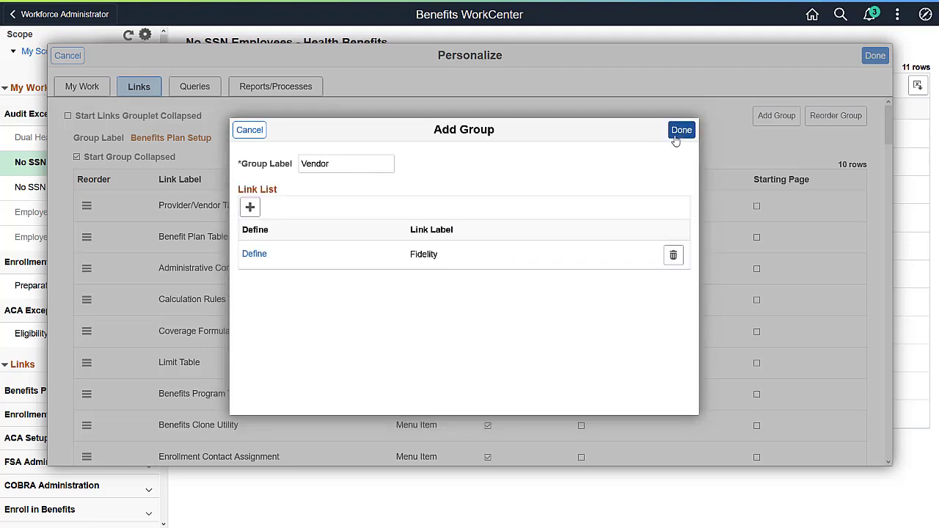
pyautogui.click(676, 138)
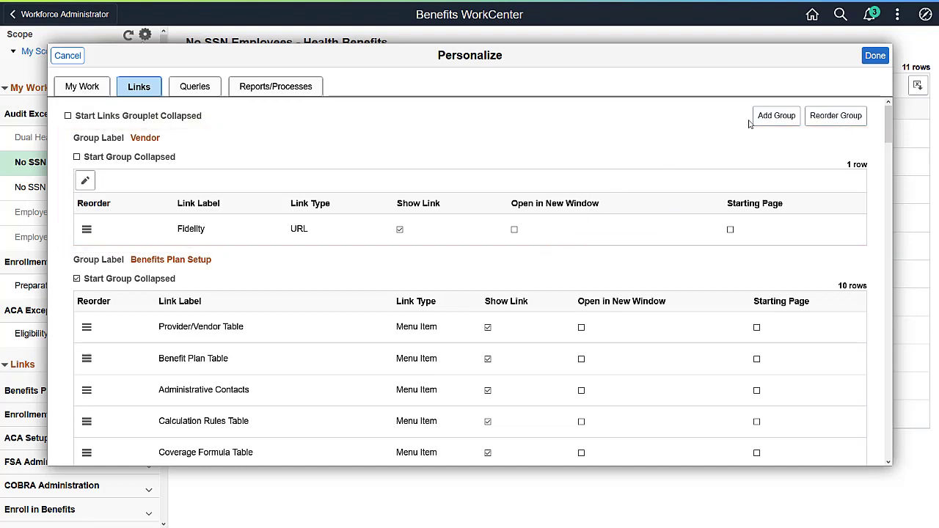
# Step: Reorder the link groups so Vendor sits below FSA Administration
pyautogui.click(816, 120)
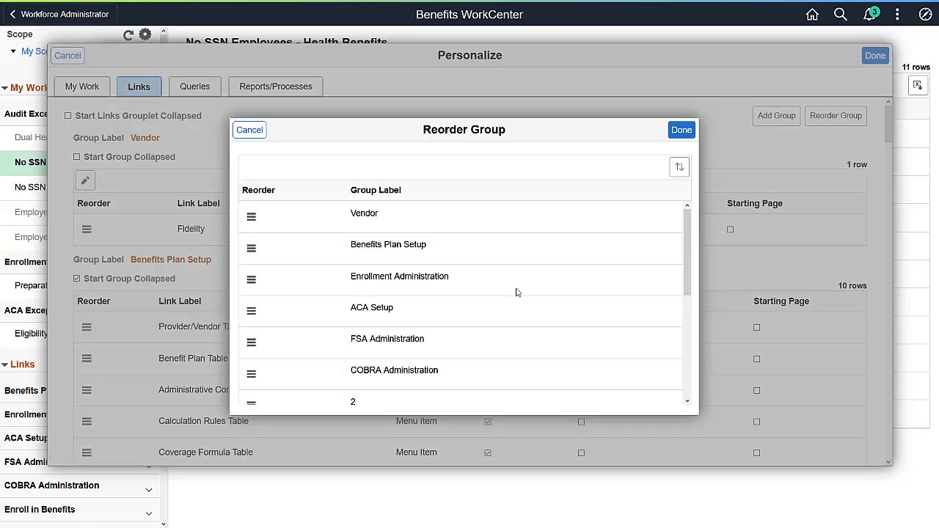
pyautogui.moveTo(250, 216); pyautogui.dragTo(252, 339)
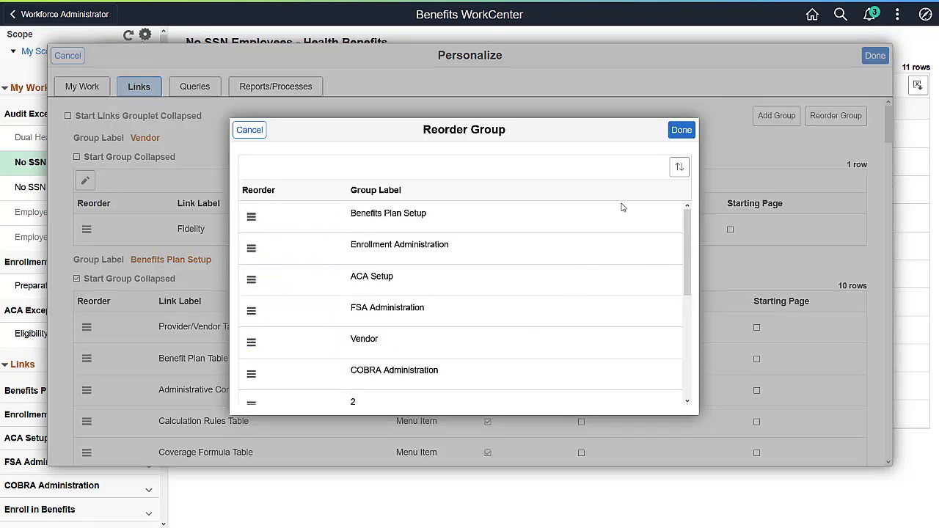
pyautogui.click(682, 130)
# Step: Start a new Reports/Processes group, abandon it, and view the Queries settings
pyautogui.click(304, 92)
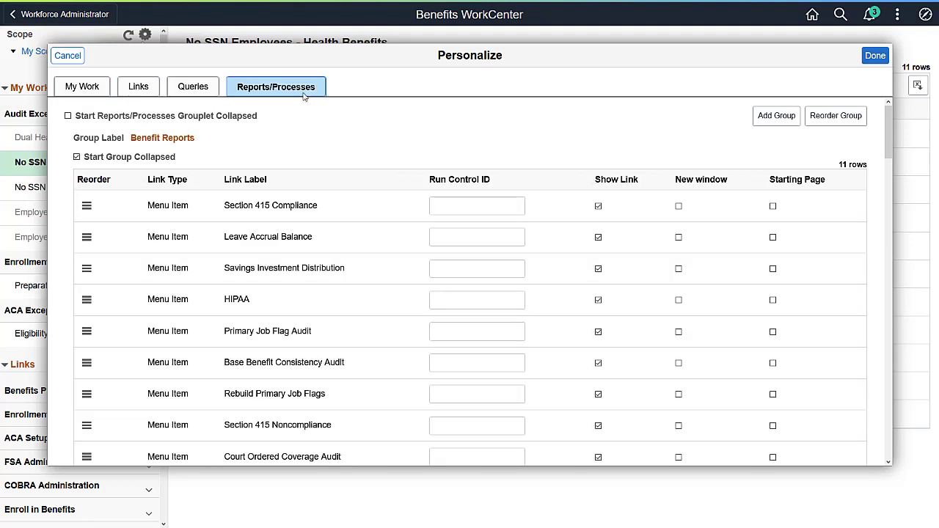
pyautogui.click(770, 123)
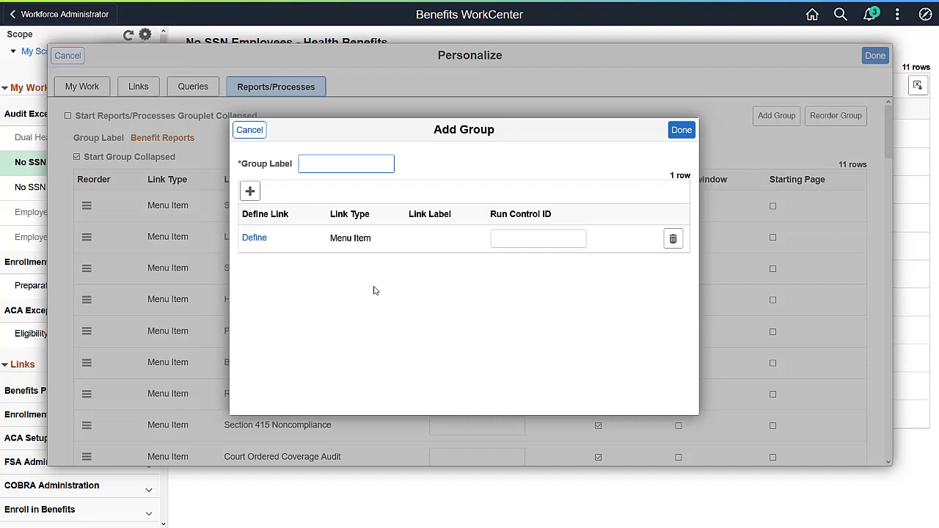
pyautogui.click(256, 242)
pyautogui.click(385, 166)
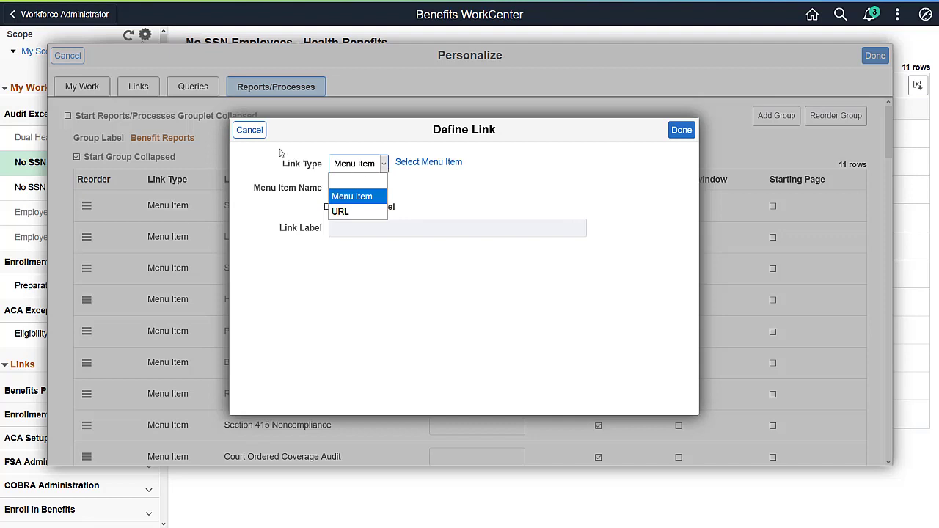
pyautogui.click(249, 130)
pyautogui.click(250, 130)
pyautogui.click(248, 129)
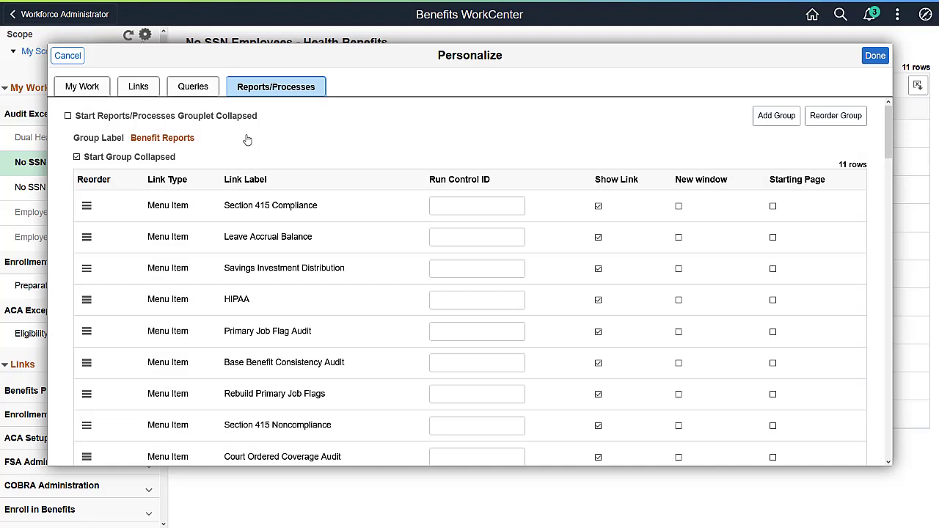
pyautogui.click(207, 93)
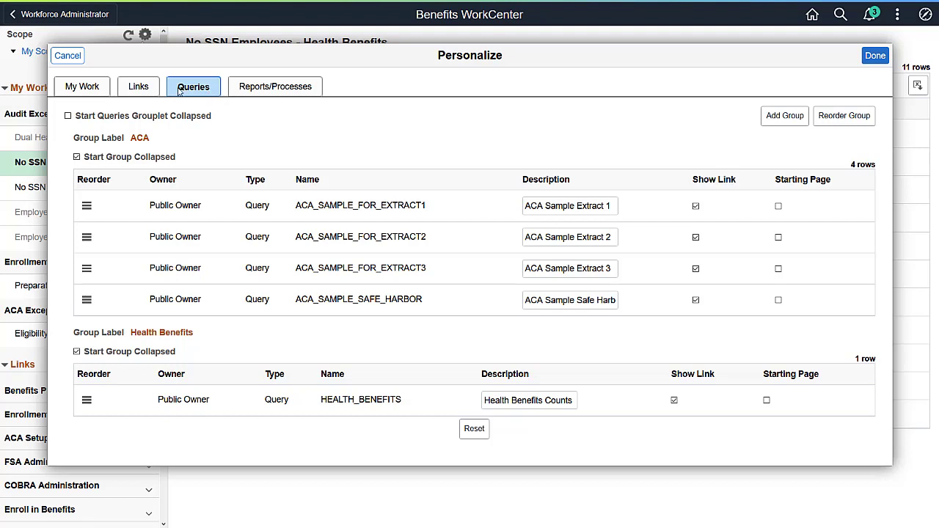
# Step: Cancel personalization and open My Scope's filter details in Configure Scope
pyautogui.click(68, 58)
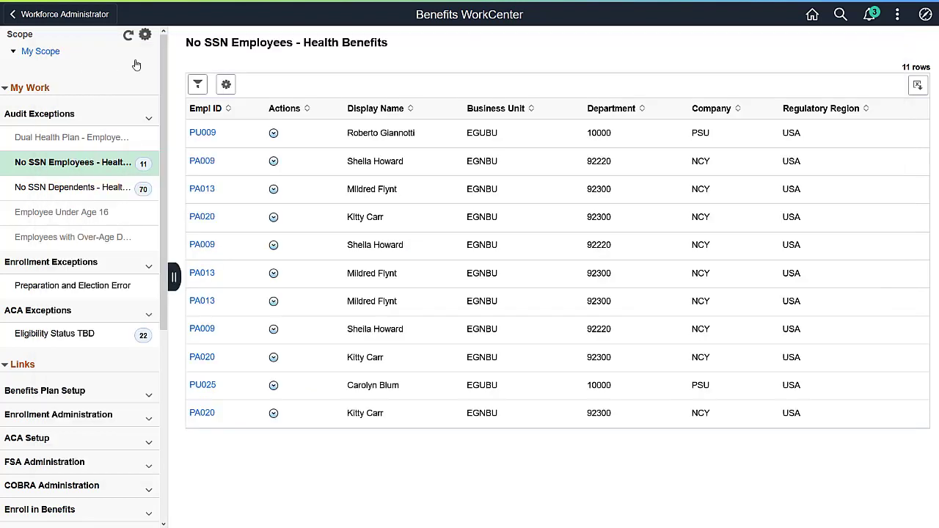
pyautogui.click(145, 37)
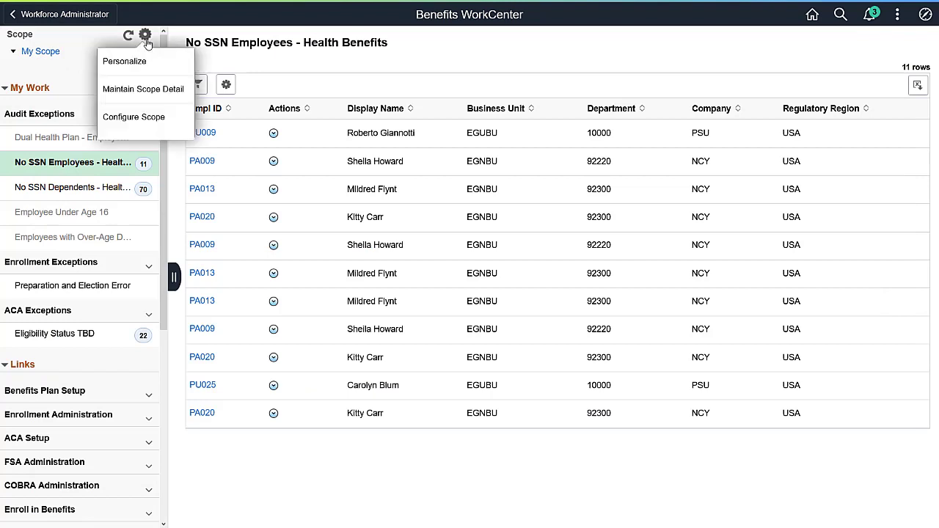
pyautogui.click(133, 118)
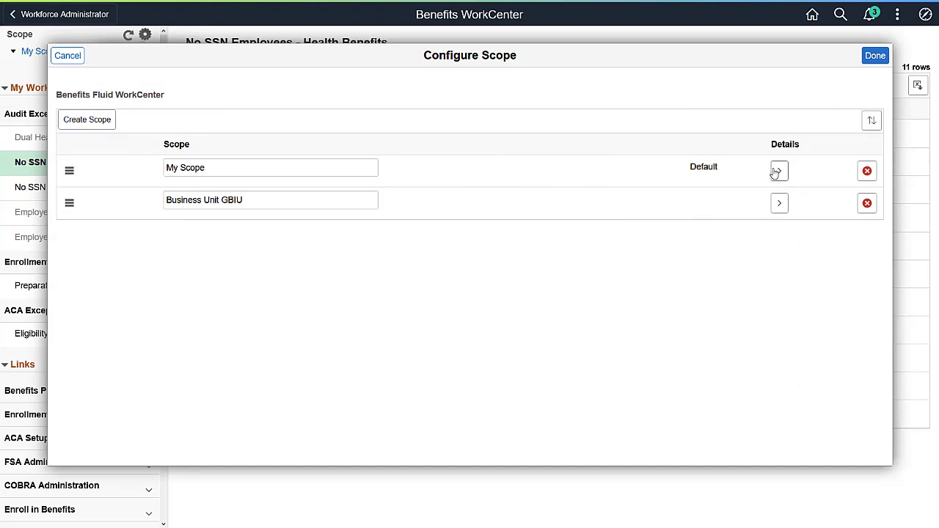
pyautogui.click(777, 172)
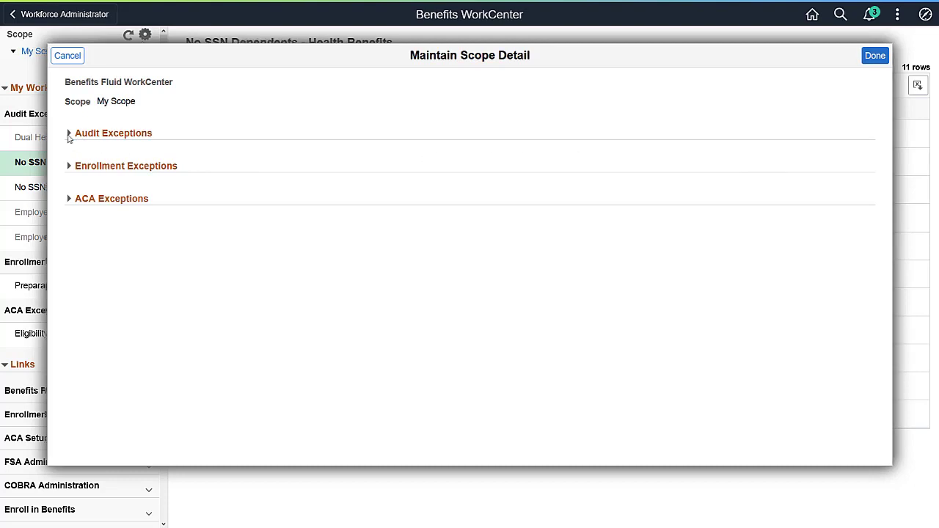
# Step: Set the No SSN Employees filter's Empl ID to KU under Audit Exceptions and save
pyautogui.click(68, 136)
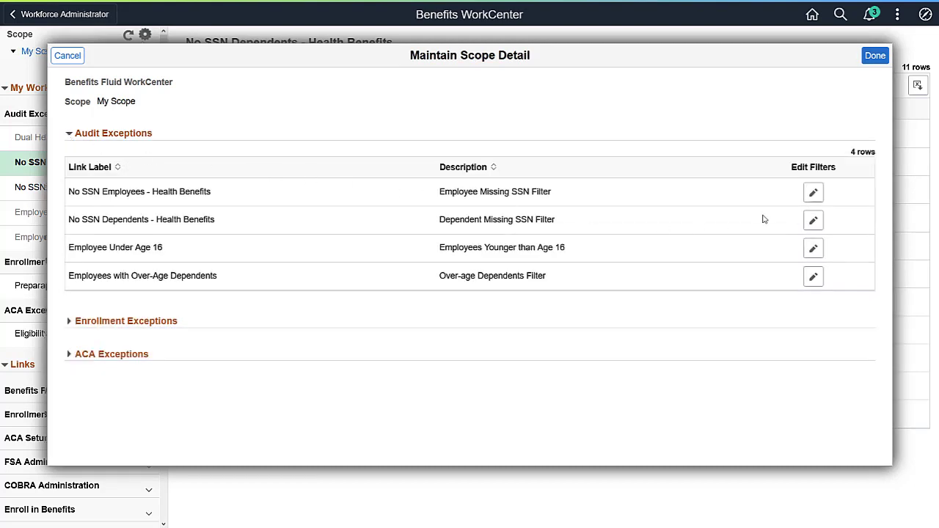
pyautogui.click(811, 194)
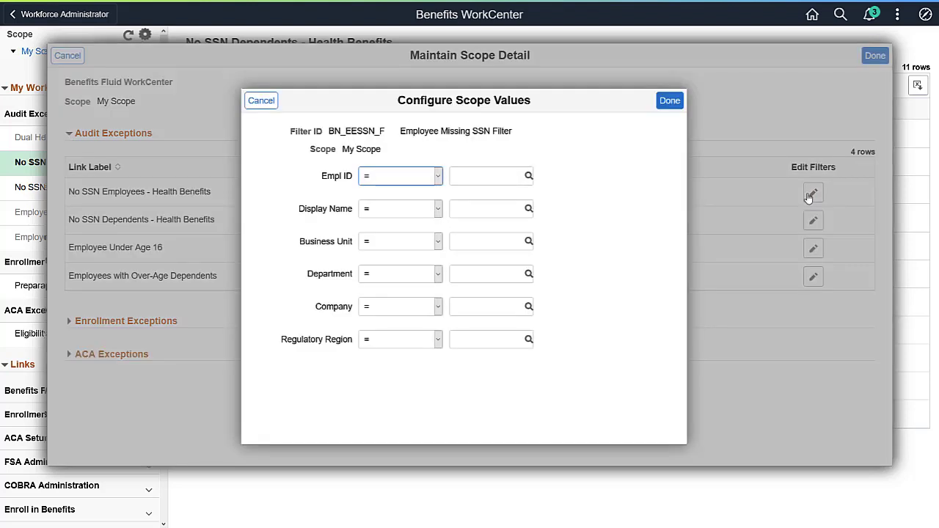
pyautogui.click(494, 177)
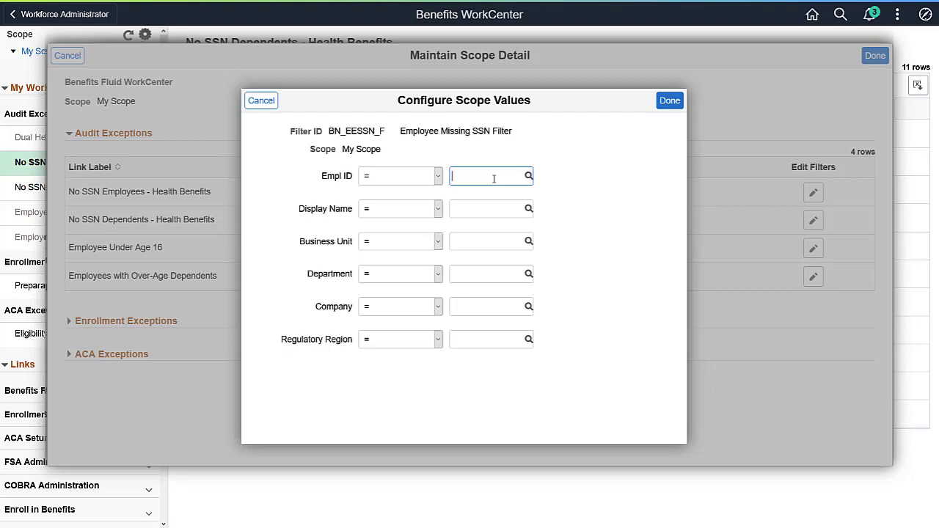
pyautogui.write('KU')
pyautogui.click(664, 104)
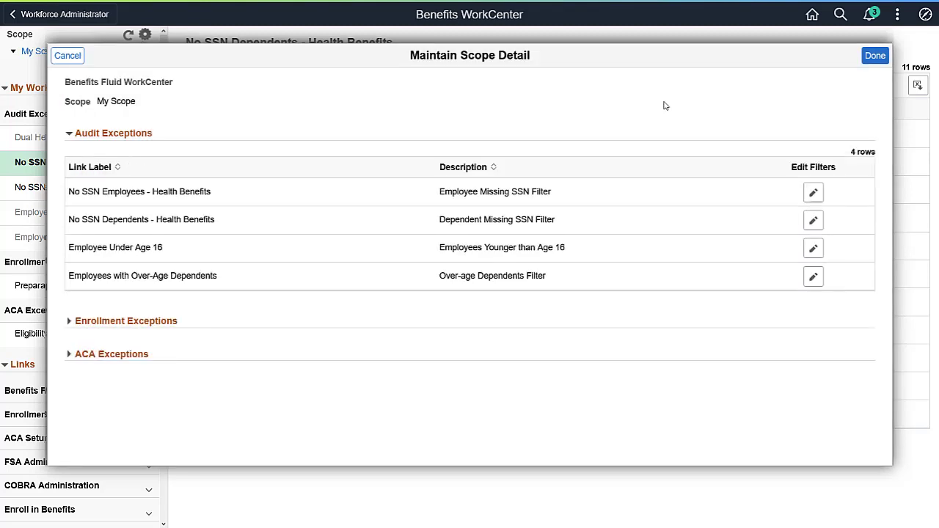
pyautogui.click(874, 64)
pyautogui.click(873, 64)
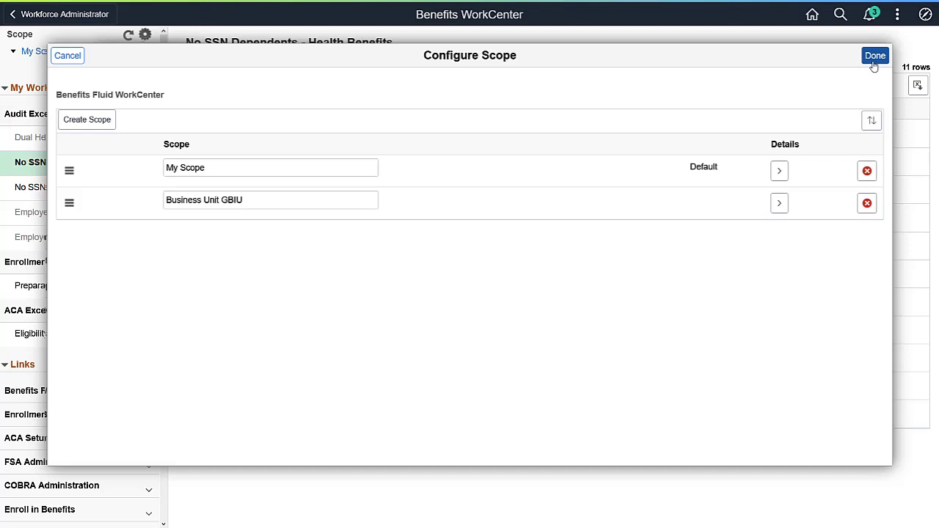